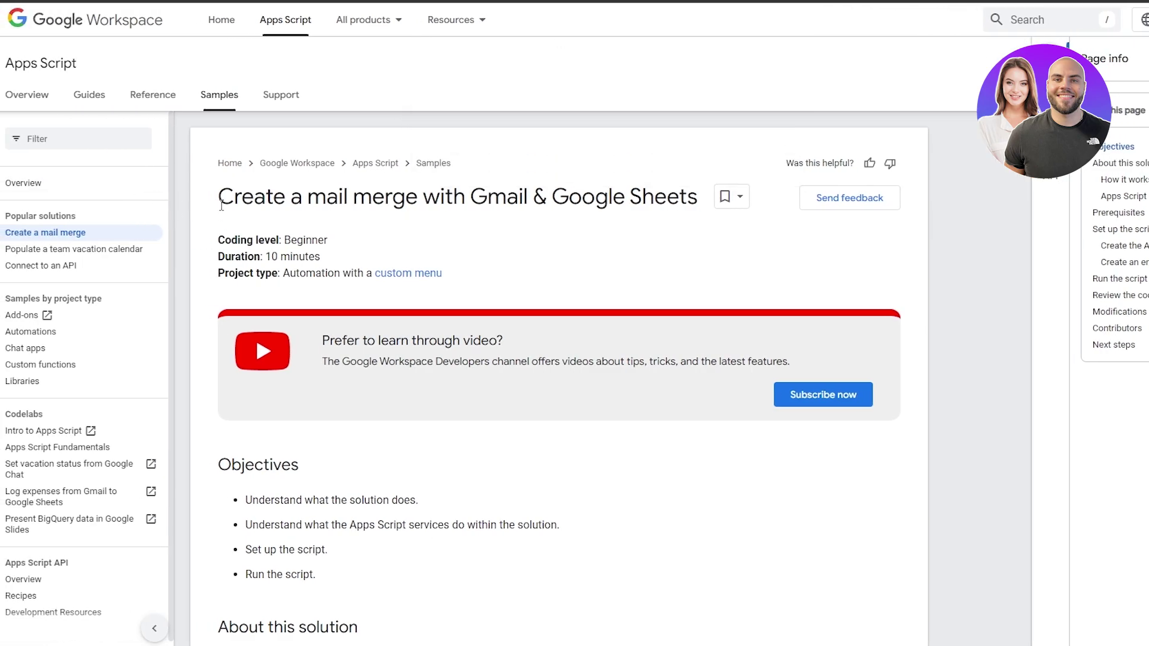
Highlight the 'Create a mail merge' words in the guide's page title, then clear the highlight.
drag(221, 206, 425, 202)
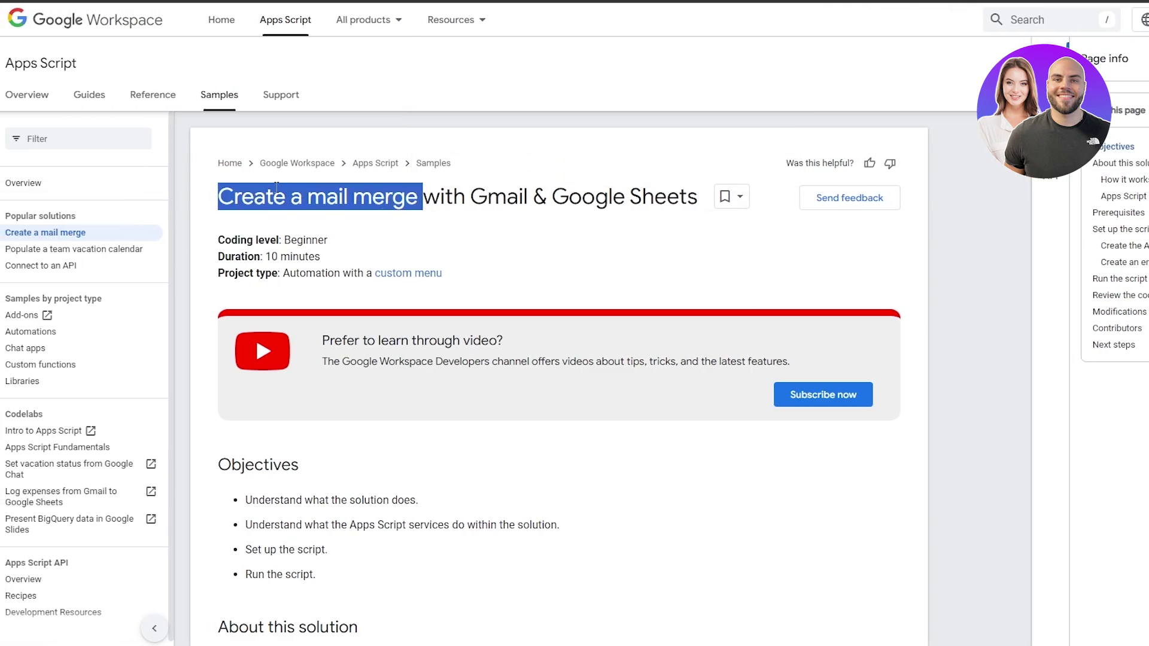
click(418, 204)
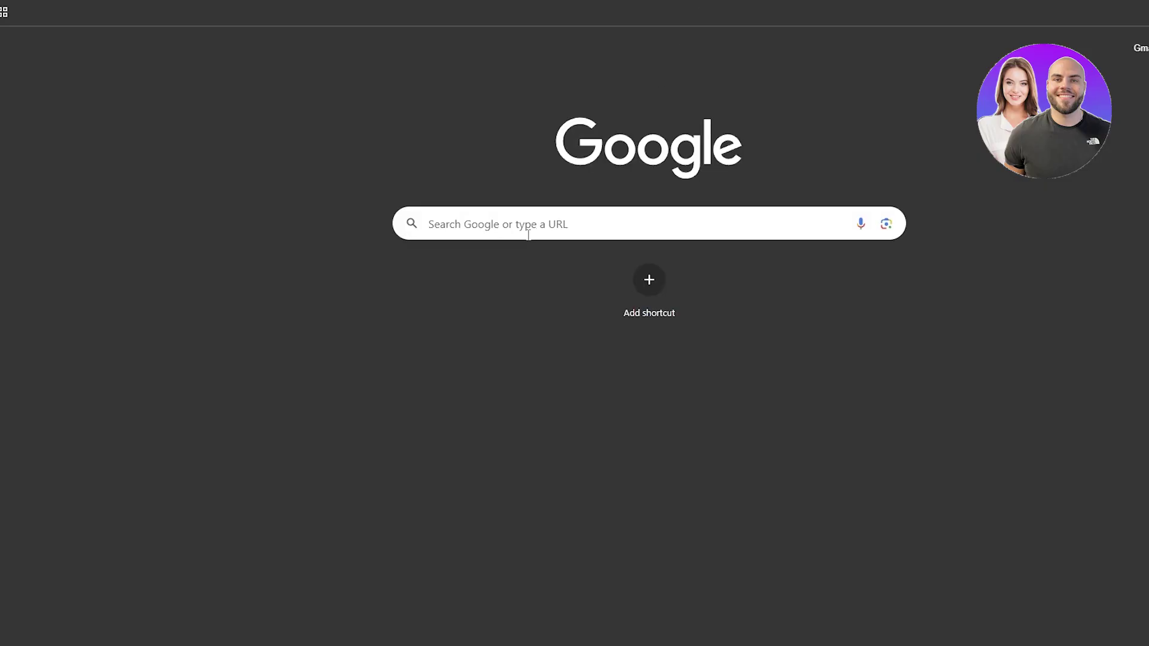
Search Google for 'mail merge' using a past search suggestion.
click(528, 235)
text(m)
key(Down)
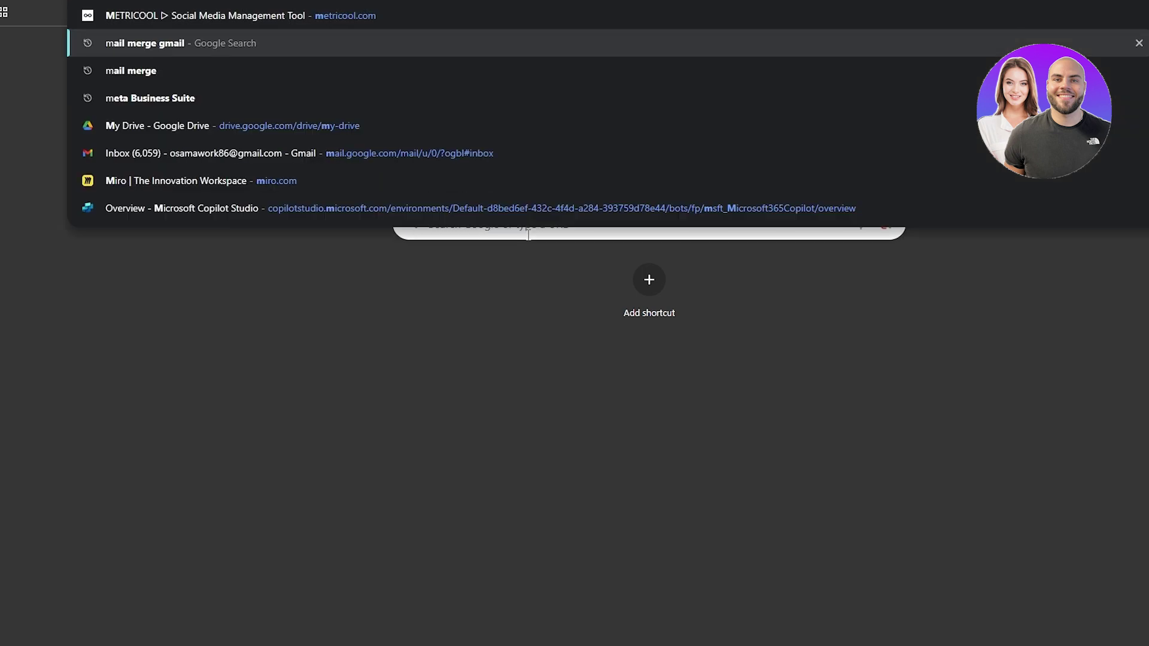
key(Down)
key(Return)
scroll(359, 309, down, 1)
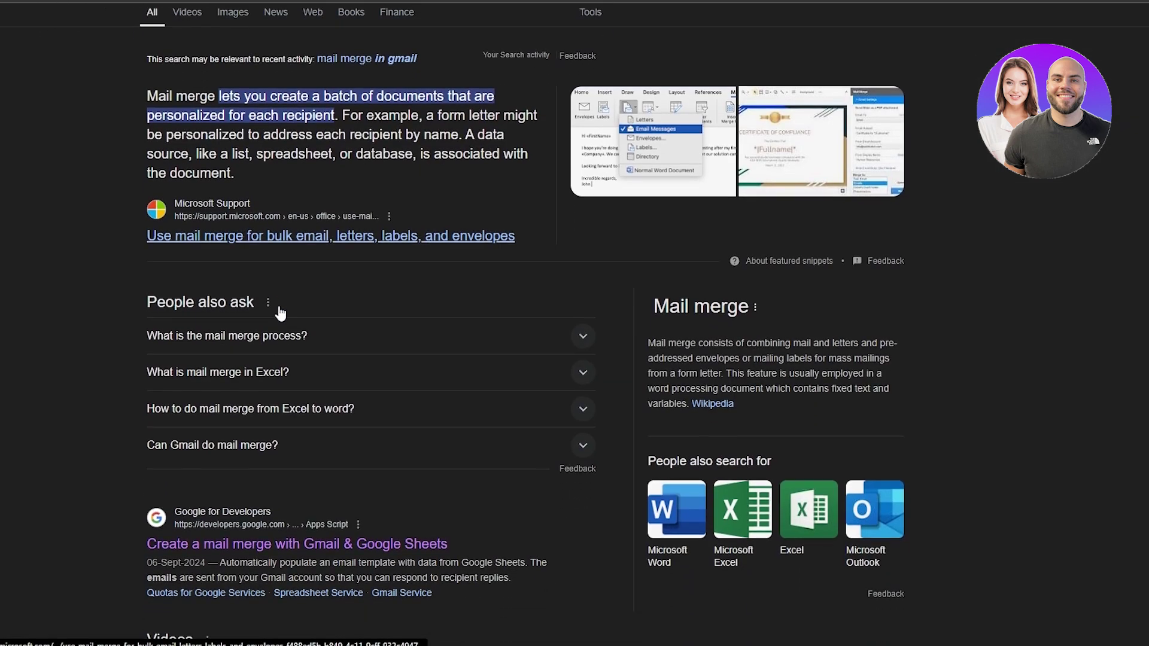
scroll(296, 79, up, 1)
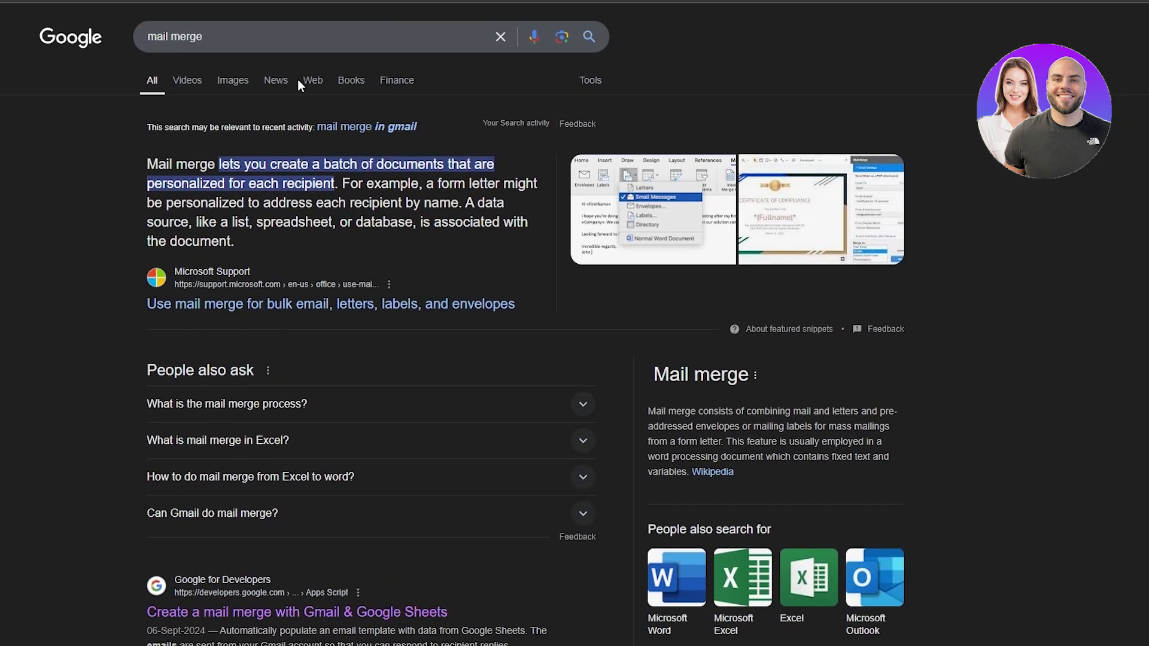
Refine the search to 'mail merge gmail' and open the Google for Developers mail merge guide.
click(236, 43)
click(225, 66)
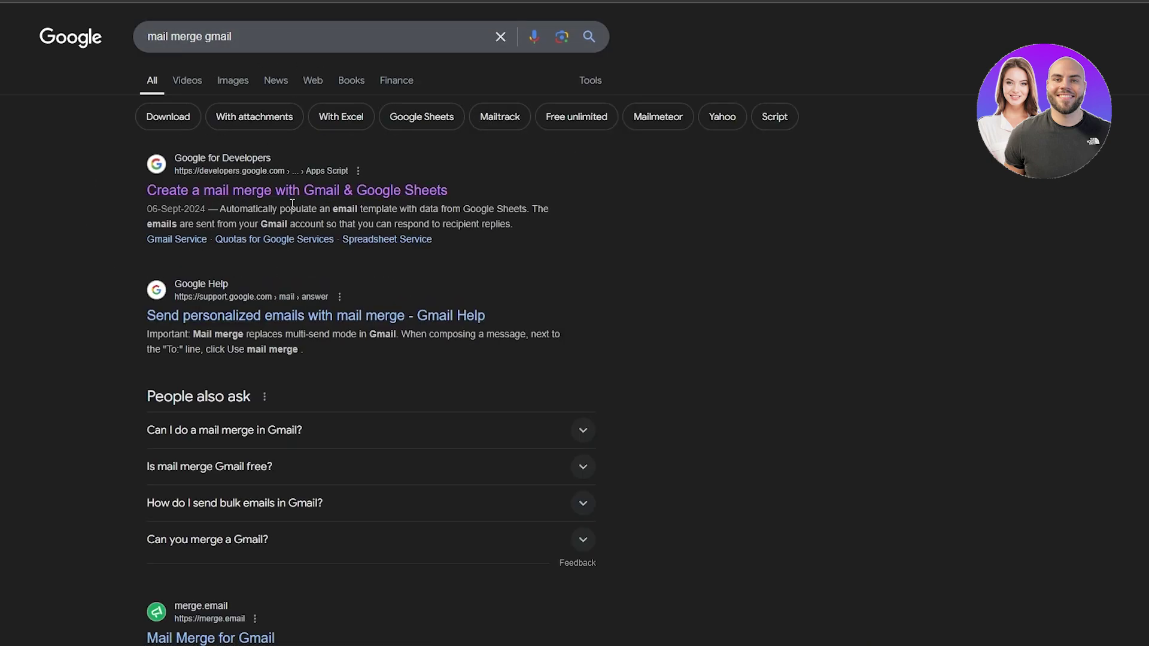
click(239, 190)
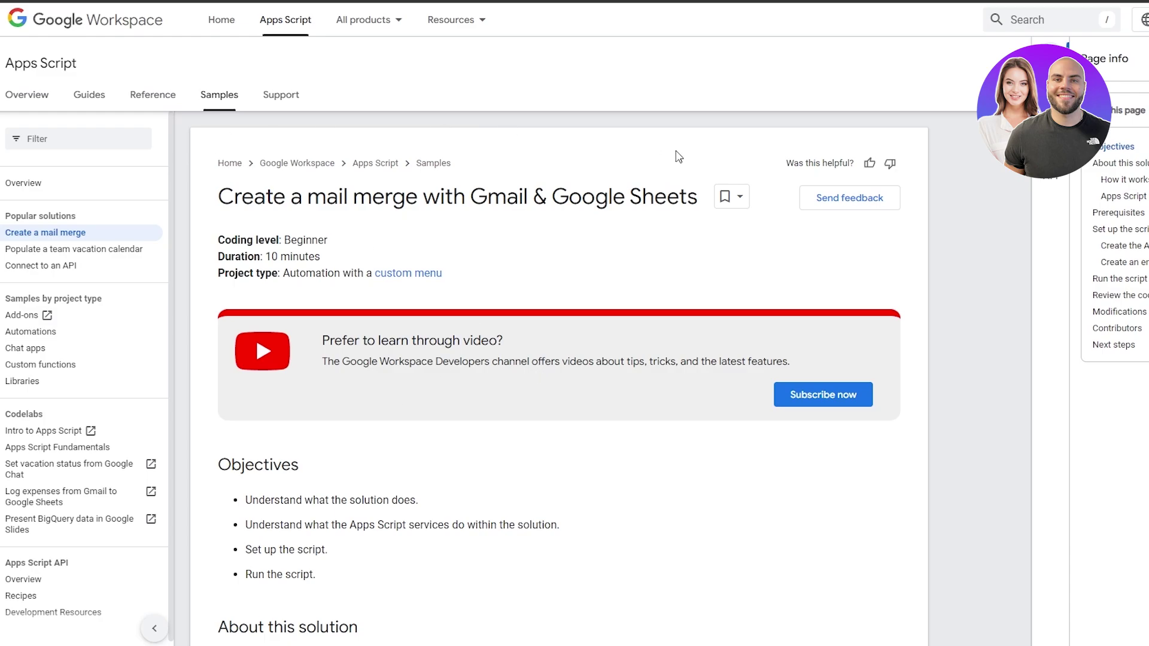
scroll(682, 159, down, 8)
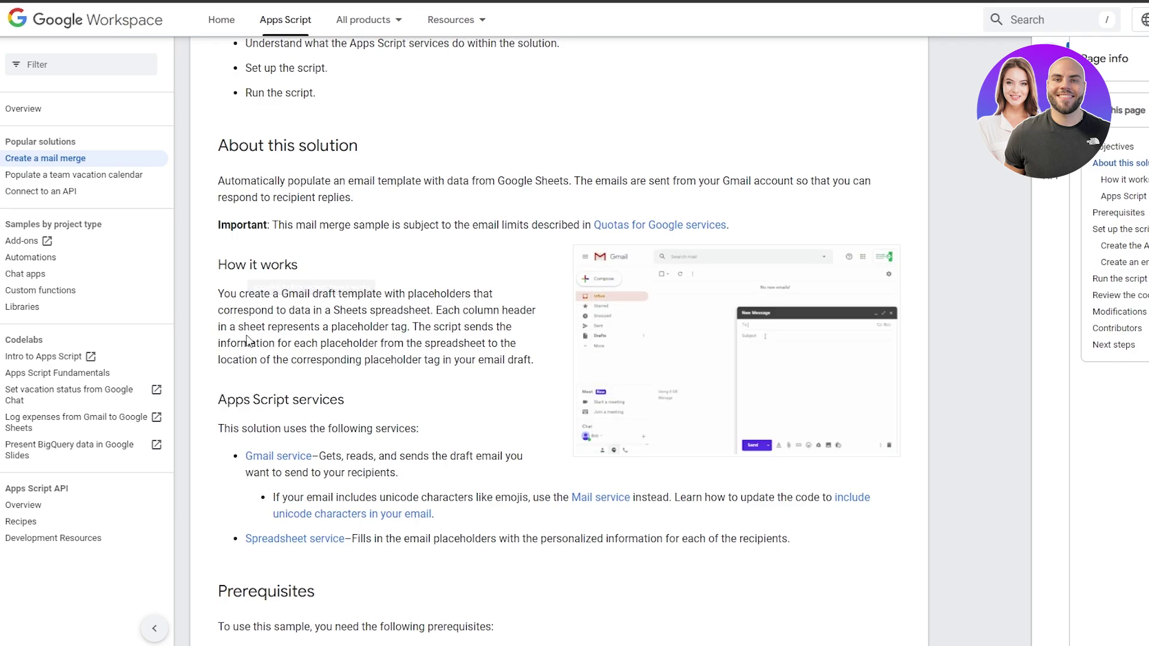
drag(281, 294, 539, 311)
click(546, 312)
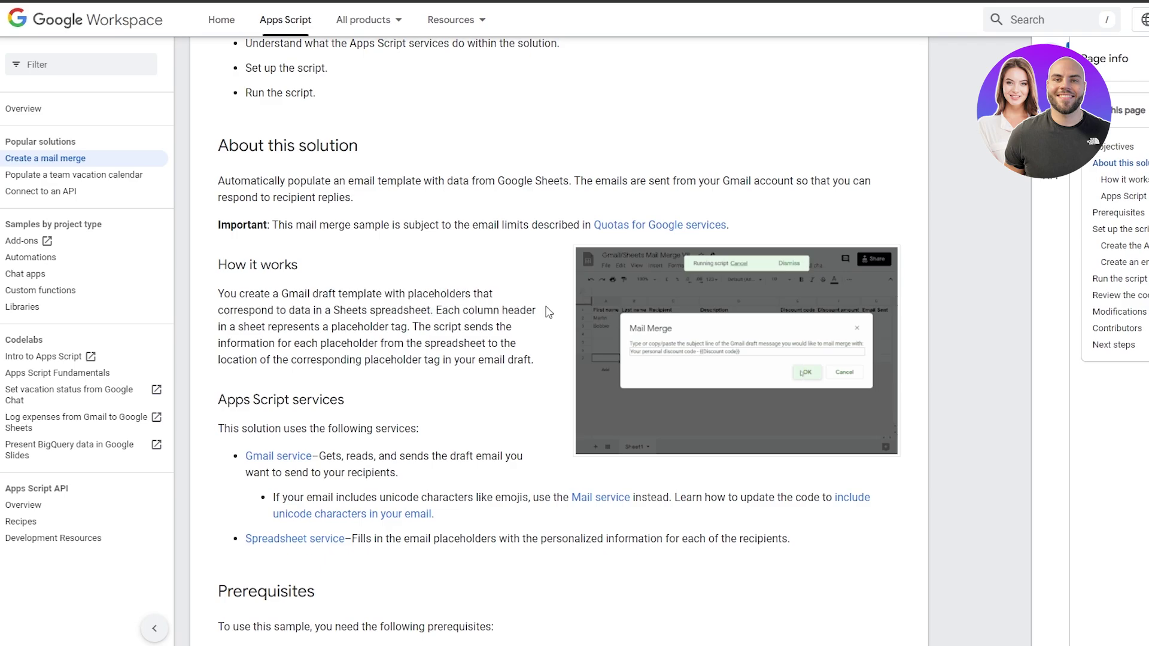
drag(300, 229, 488, 226)
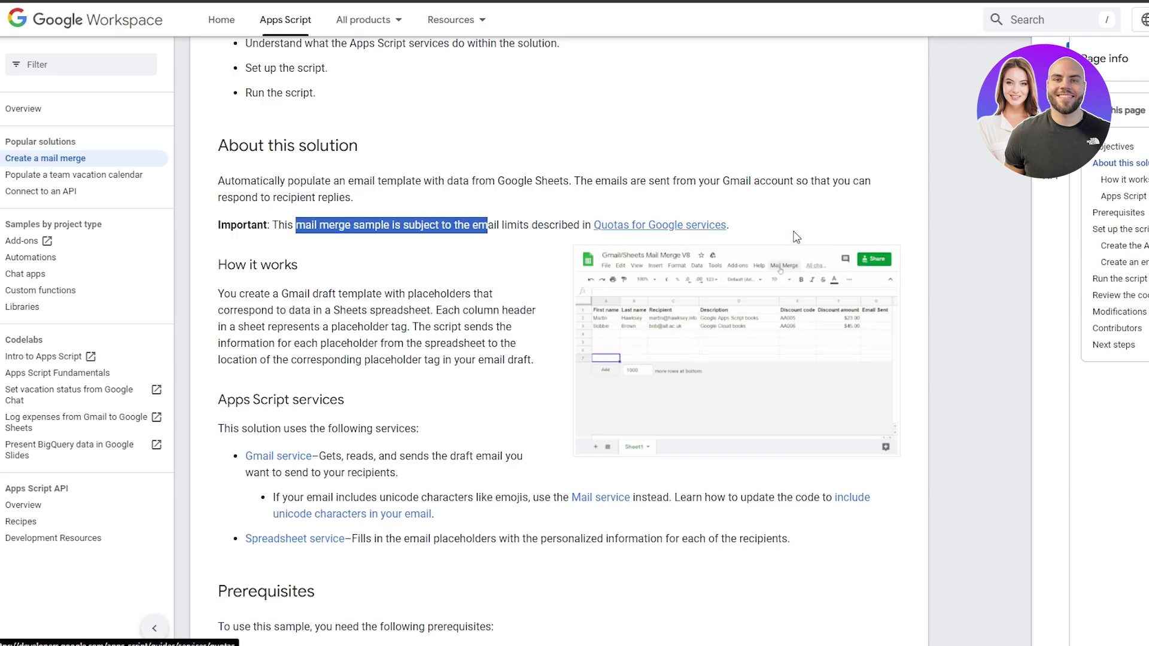
click(635, 221)
scroll(693, 293, down, 3)
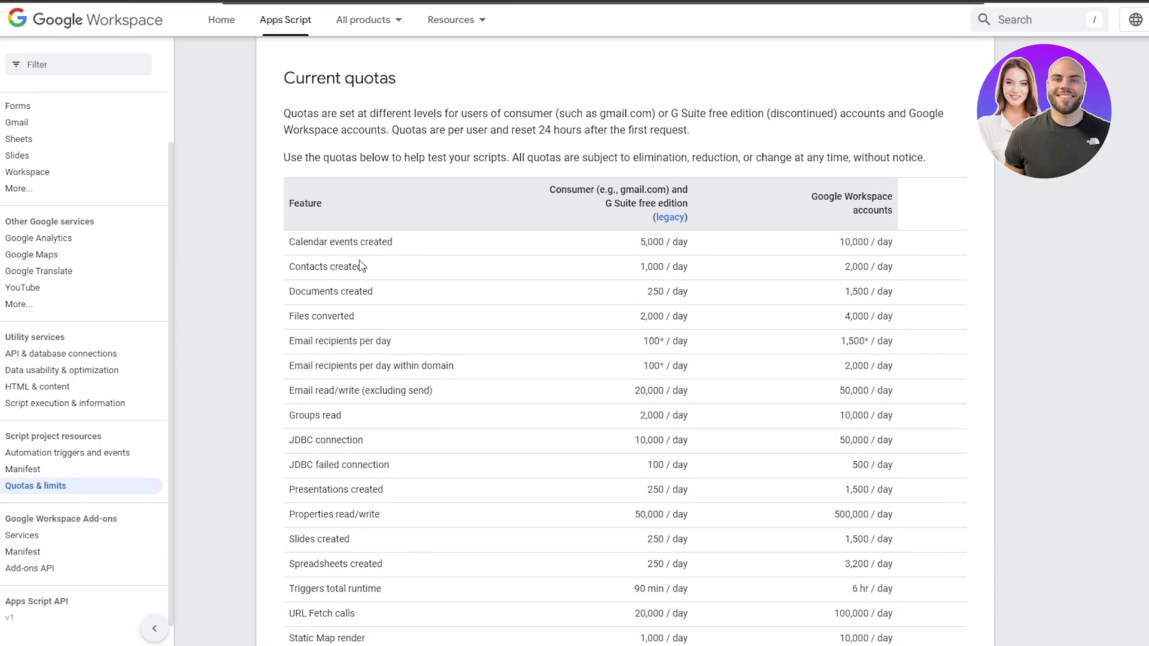
scroll(694, 293, up, 5)
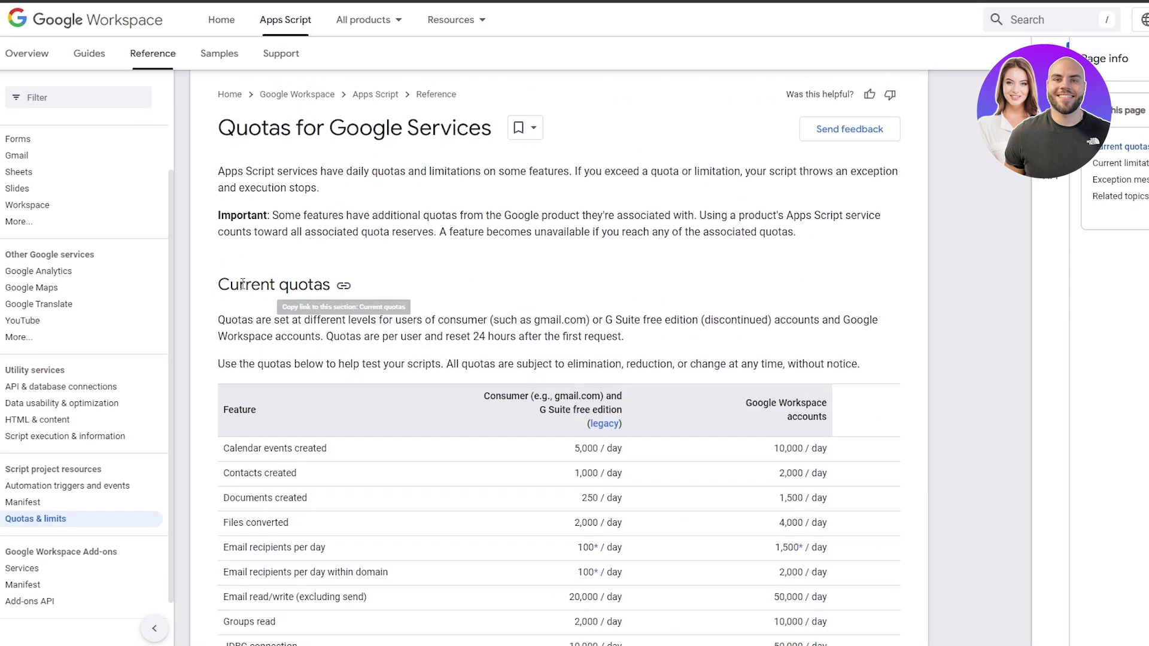
key(alt+Left)
scroll(247, 329, down, 1)
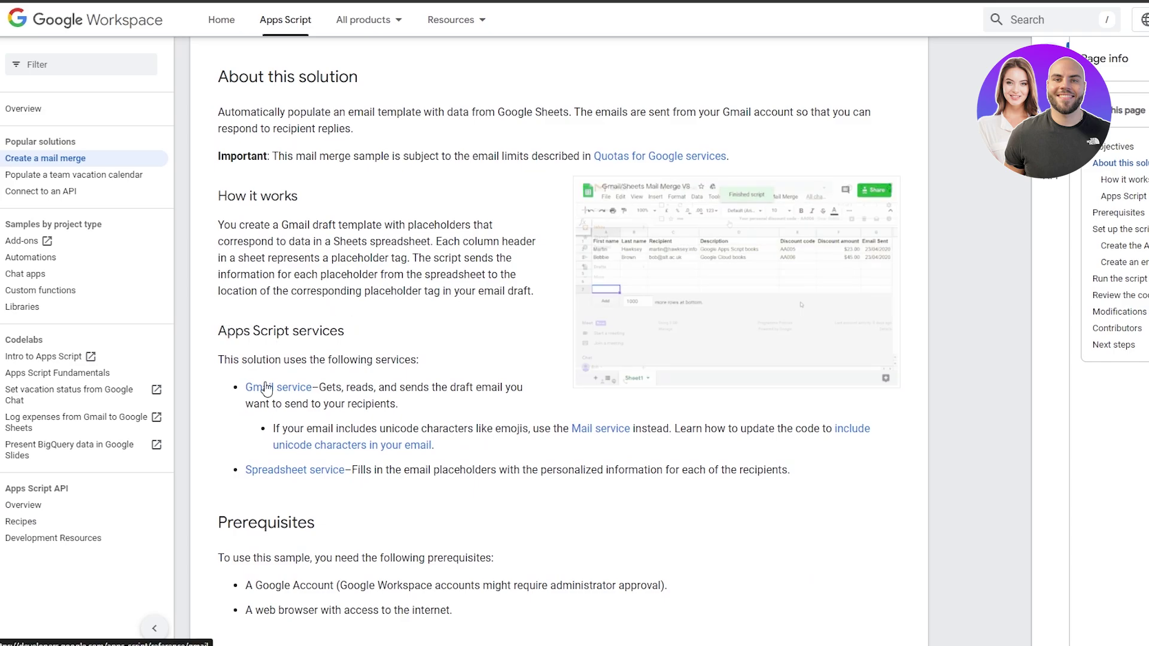
scroll(328, 441, down, 2)
scroll(284, 381, down, 2)
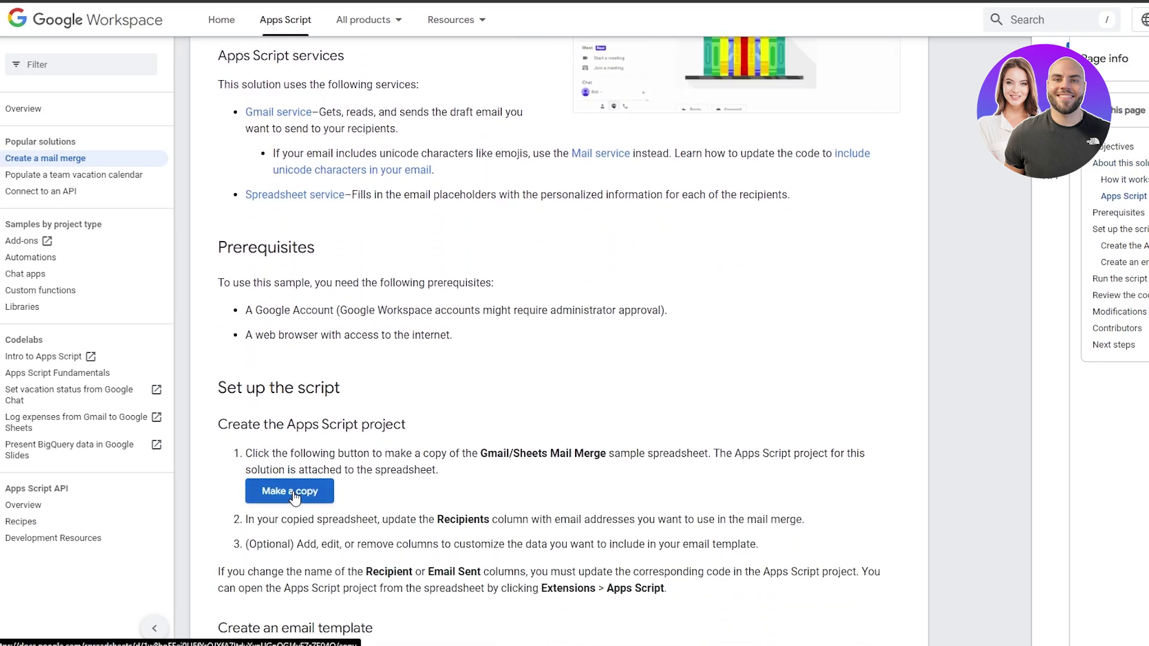
scroll(288, 495, up, 5)
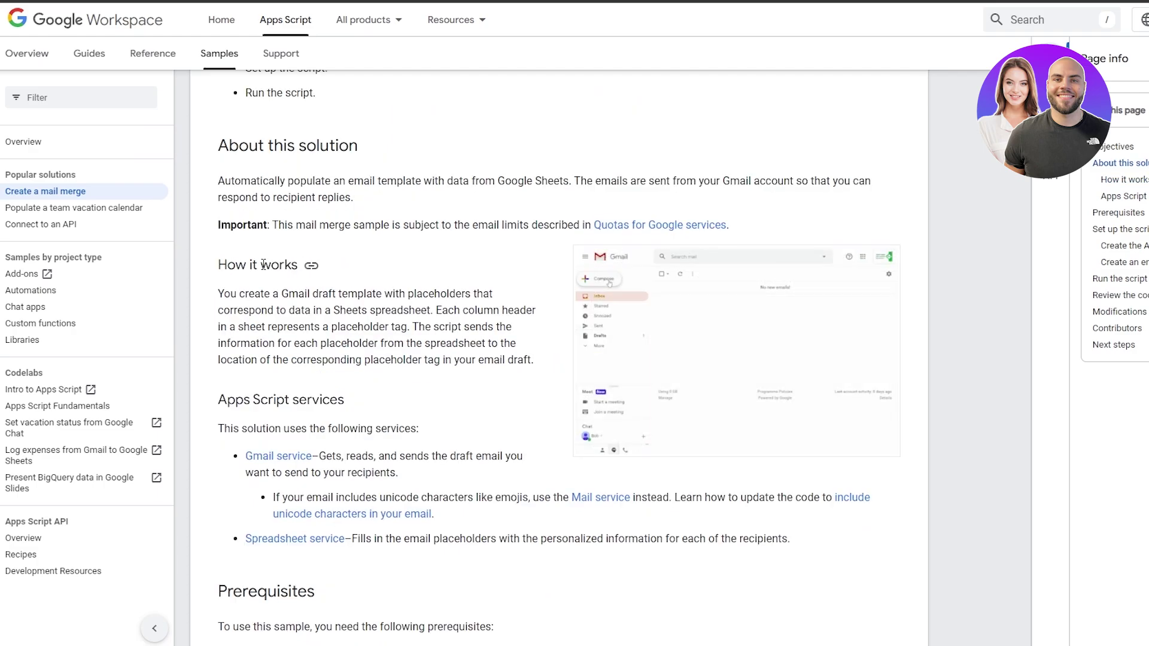
scroll(242, 329, down, 1)
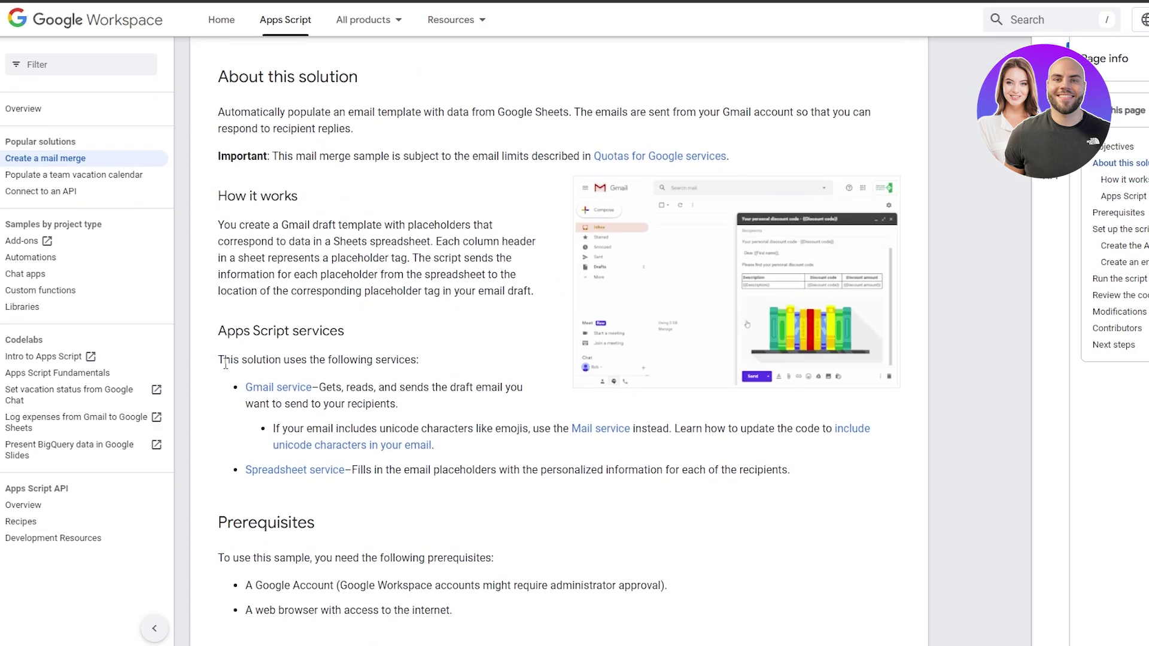
drag(225, 360, 411, 370)
scroll(413, 372, down, 1)
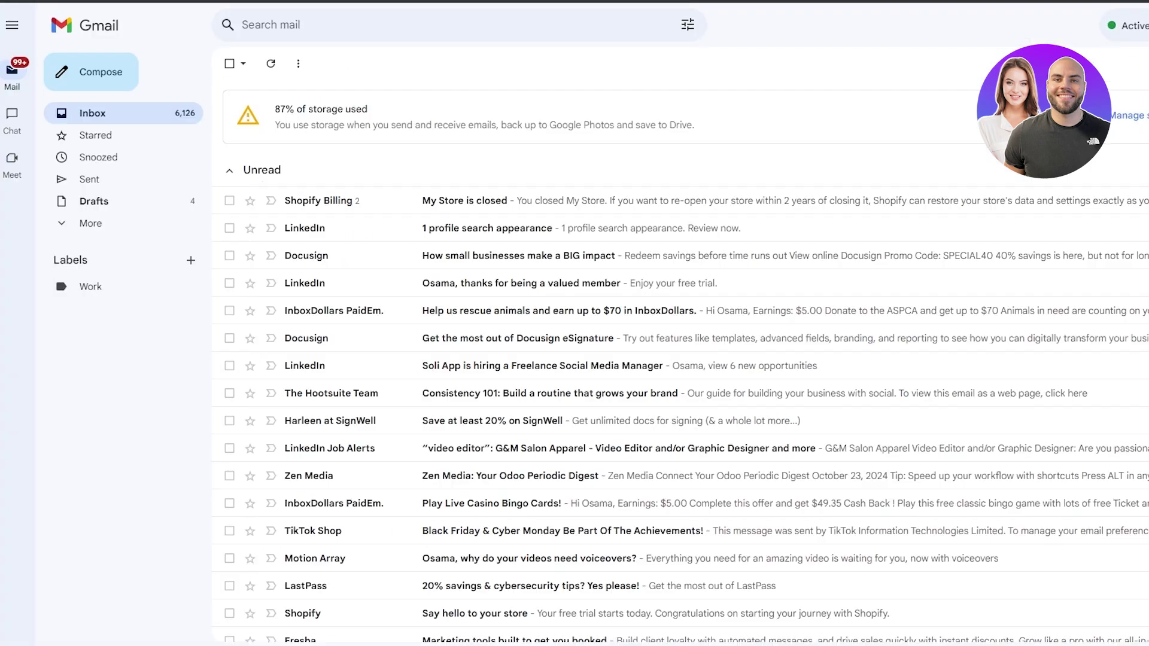
Start a new Gmail draft, then highlight the 'Set up the script' and 'Create the Apps Script project' headings.
click(81, 69)
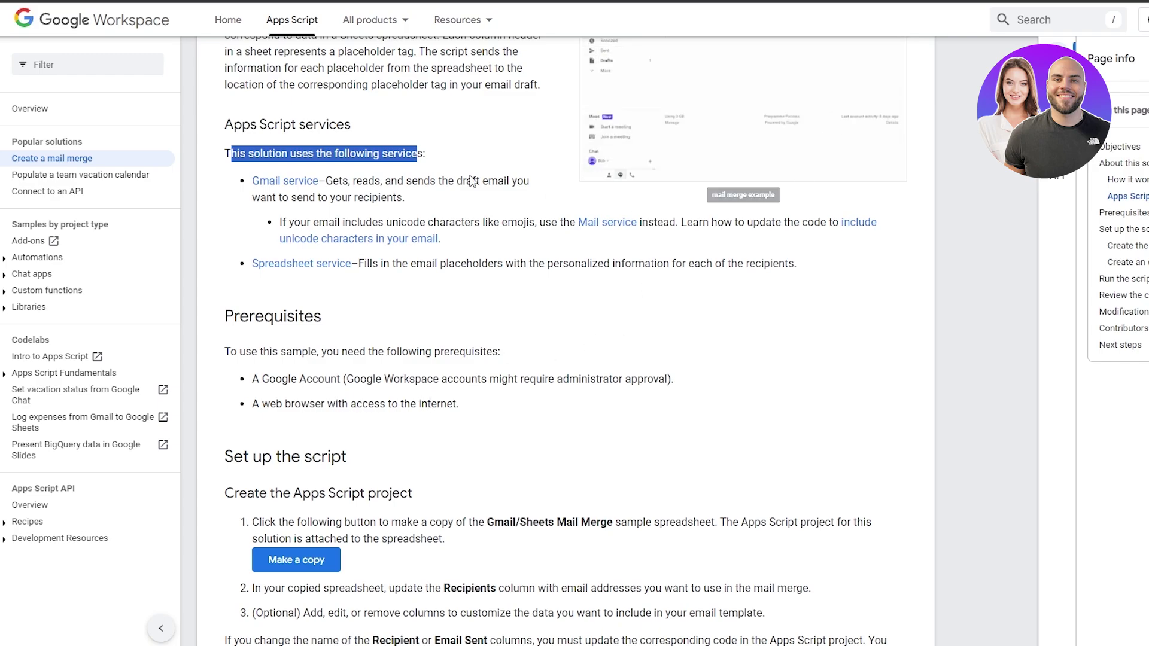
scroll(299, 432, down, 3)
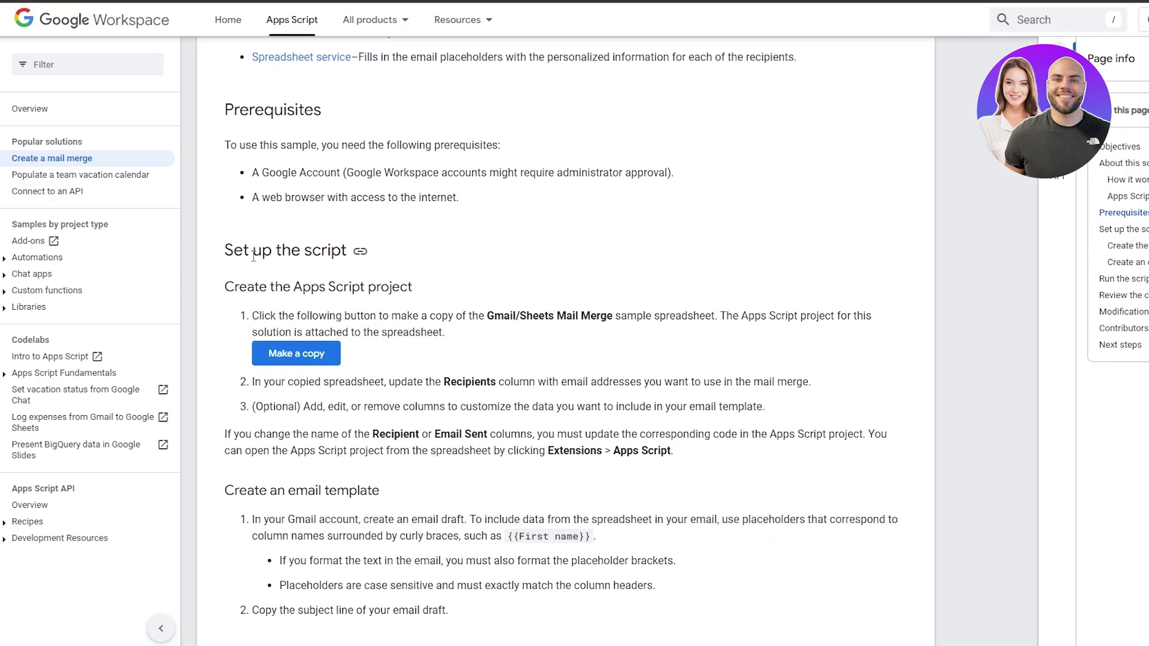
drag(226, 257, 349, 263)
drag(225, 287, 413, 288)
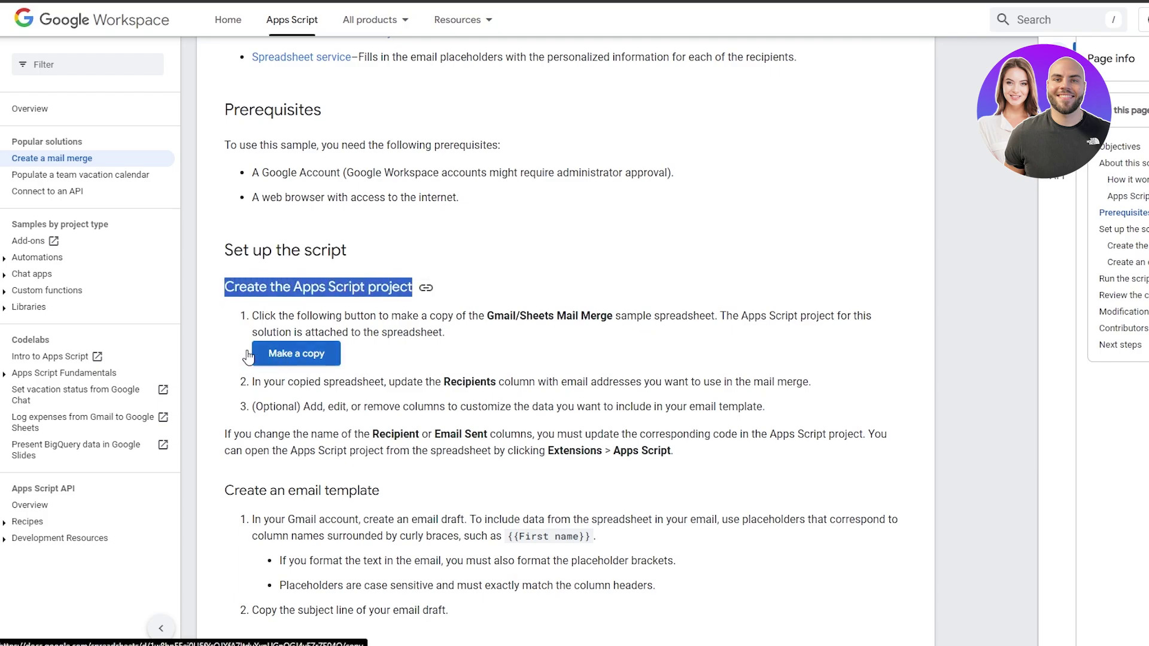
Copy the Gmail/Sheets mail merge sample spreadsheet together with its Apps Script.
click(292, 355)
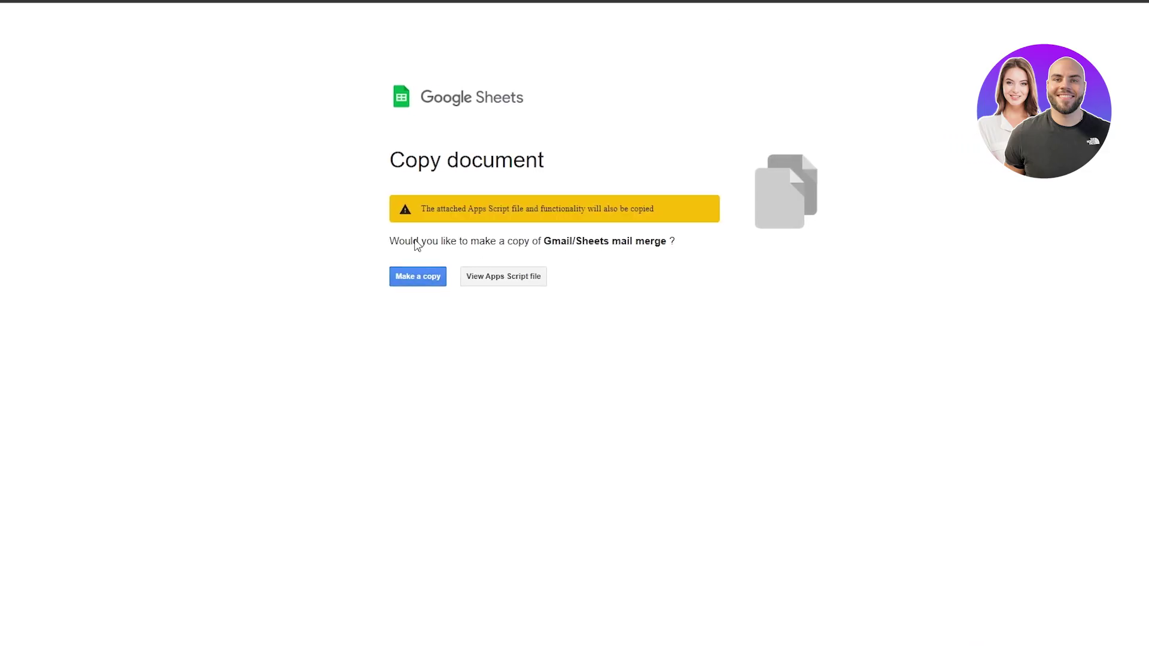
click(422, 278)
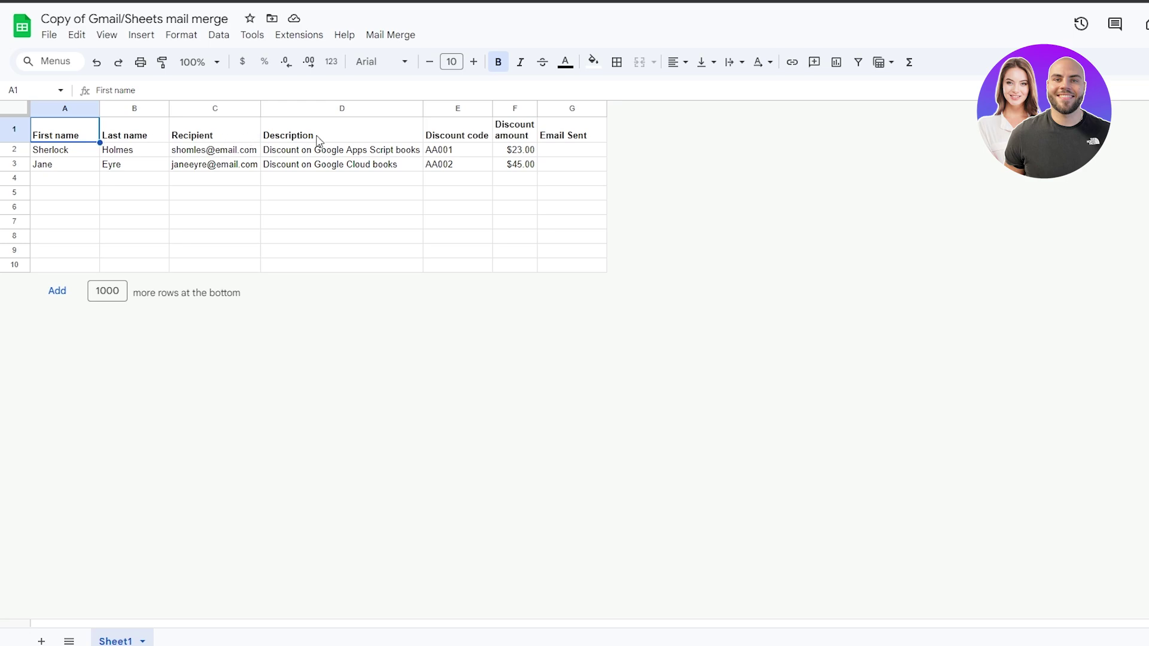
Widen columns E and F so the Discount code and Discount amount headers fit.
click(452, 135)
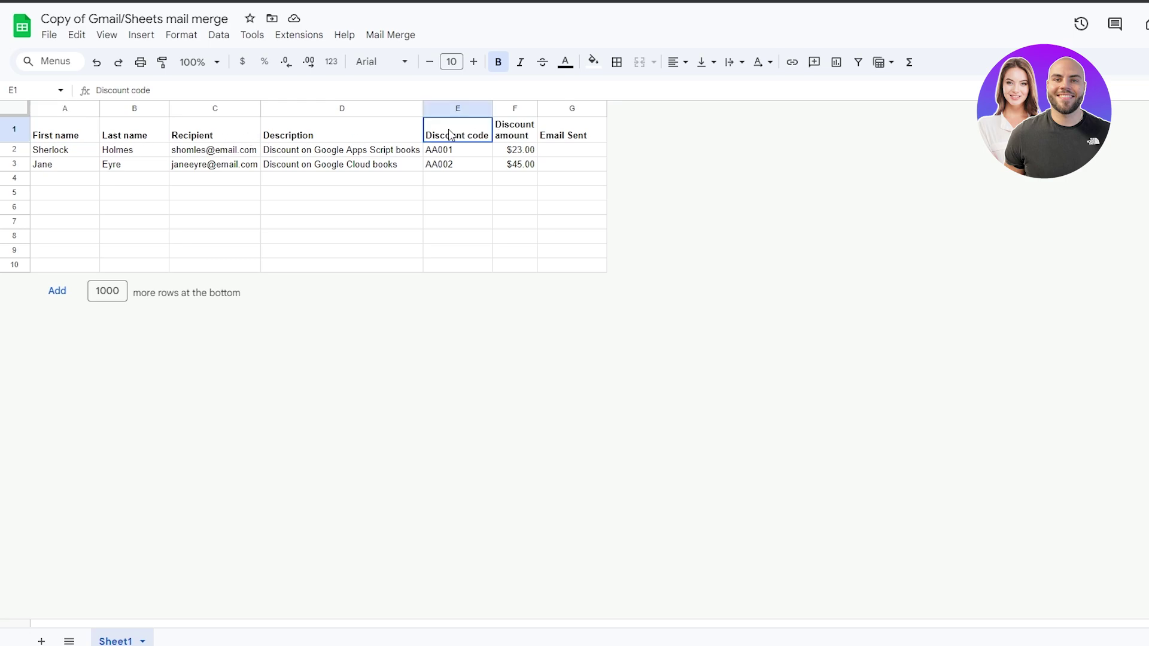
click(503, 138)
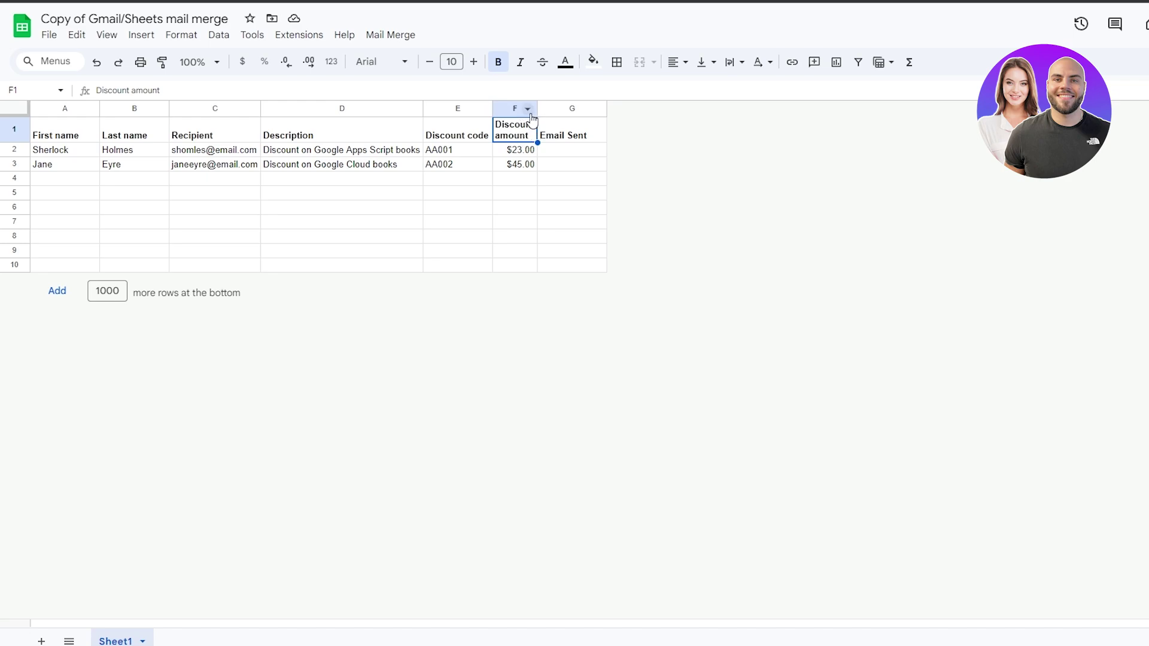
drag(537, 110, 591, 110)
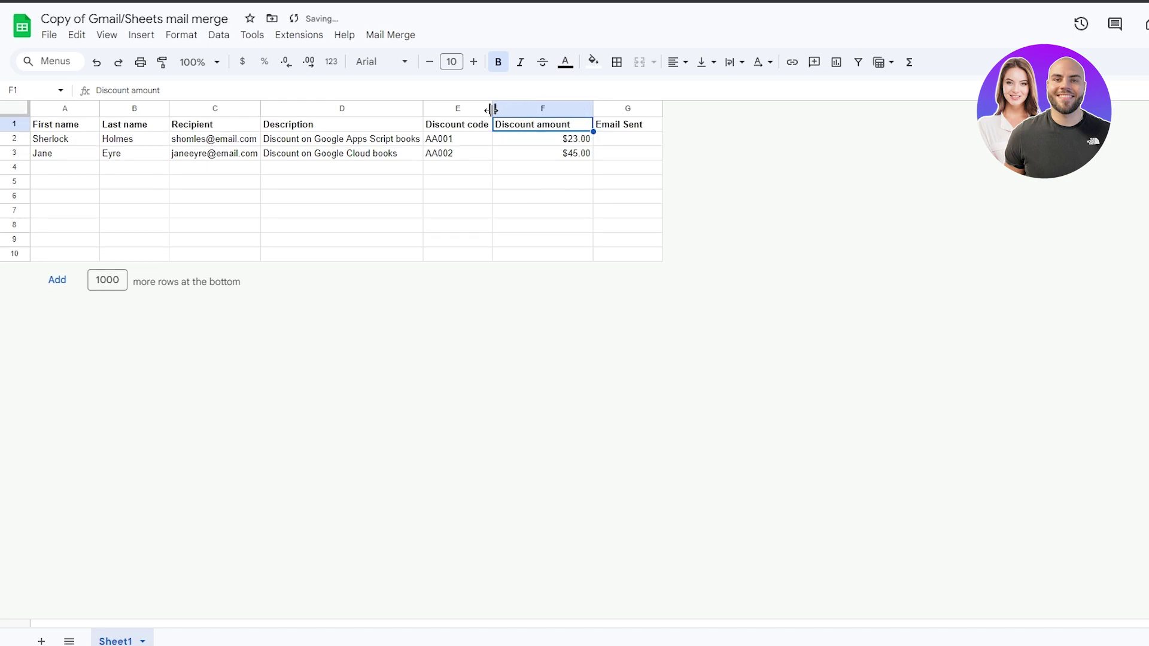
drag(492, 110, 524, 110)
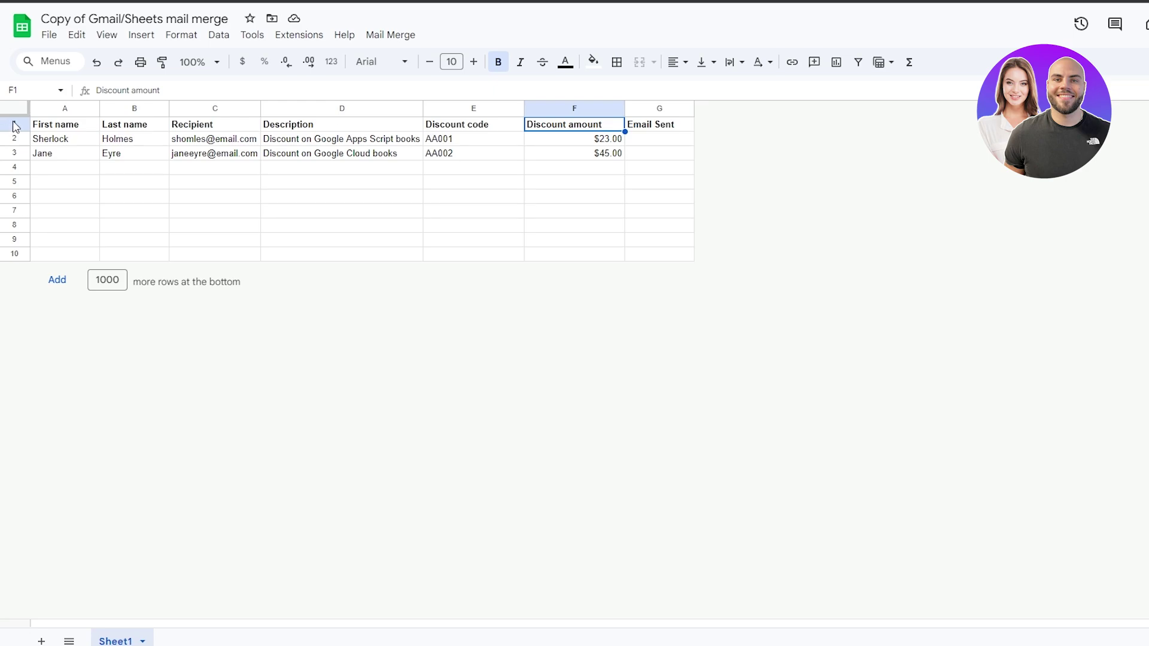
Select the First name, Last name, Recipient and Description headers, then empty cells C4:C5 and D4:D5.
click(60, 126)
click(141, 128)
click(221, 129)
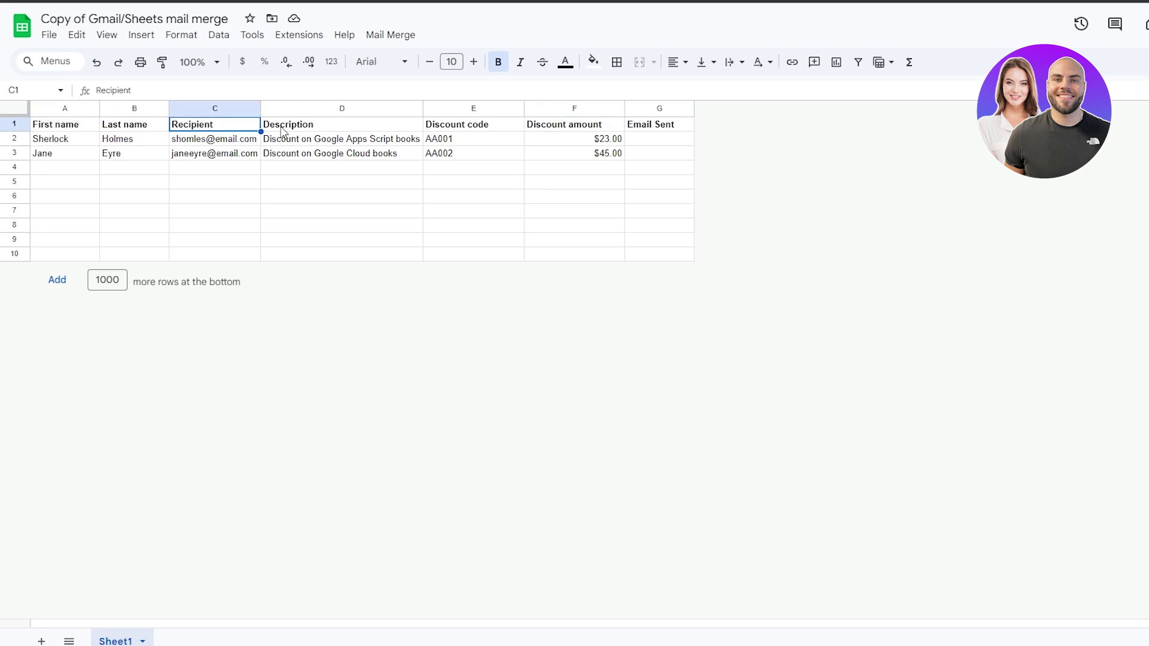
click(283, 130)
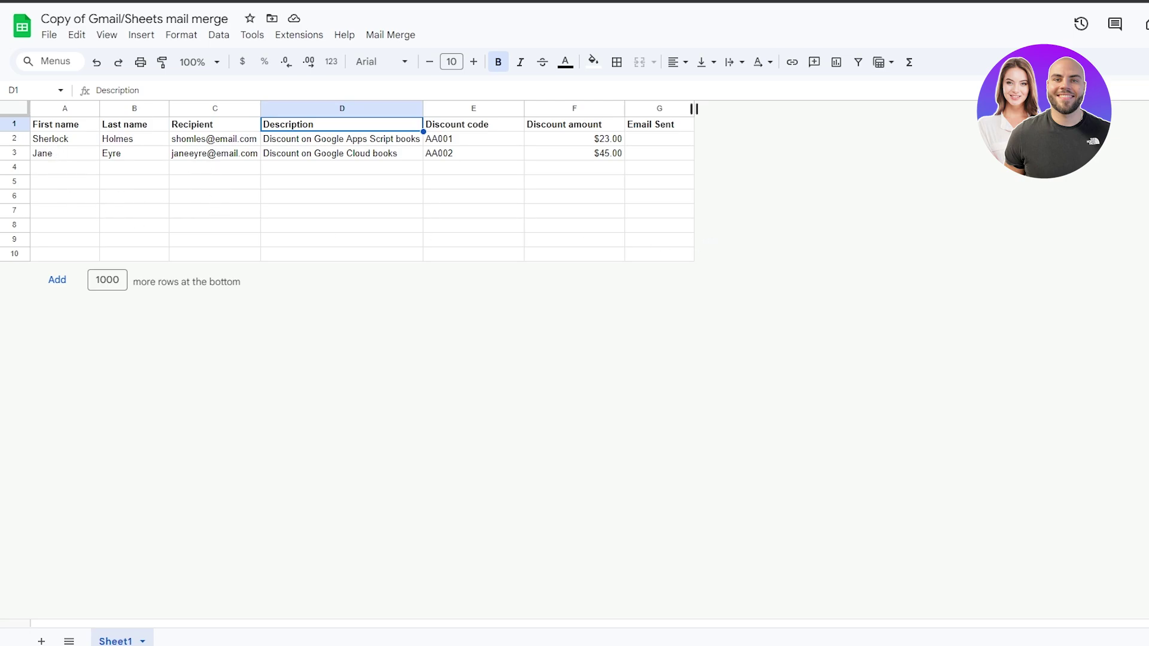
click(192, 169)
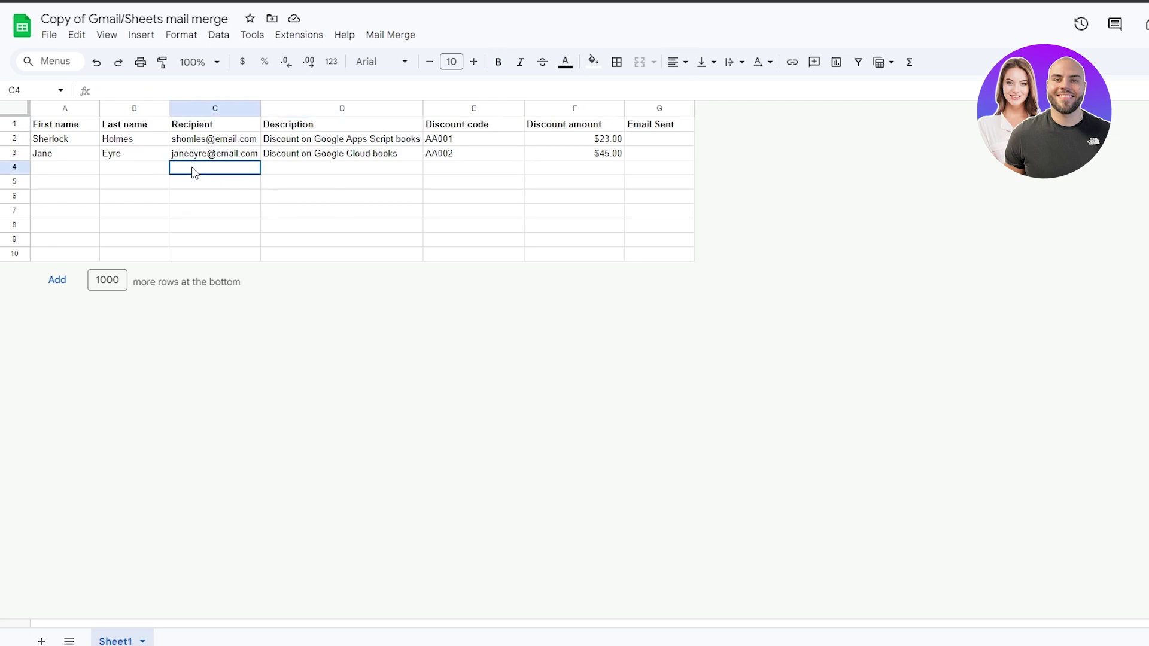
drag(193, 177, 188, 203)
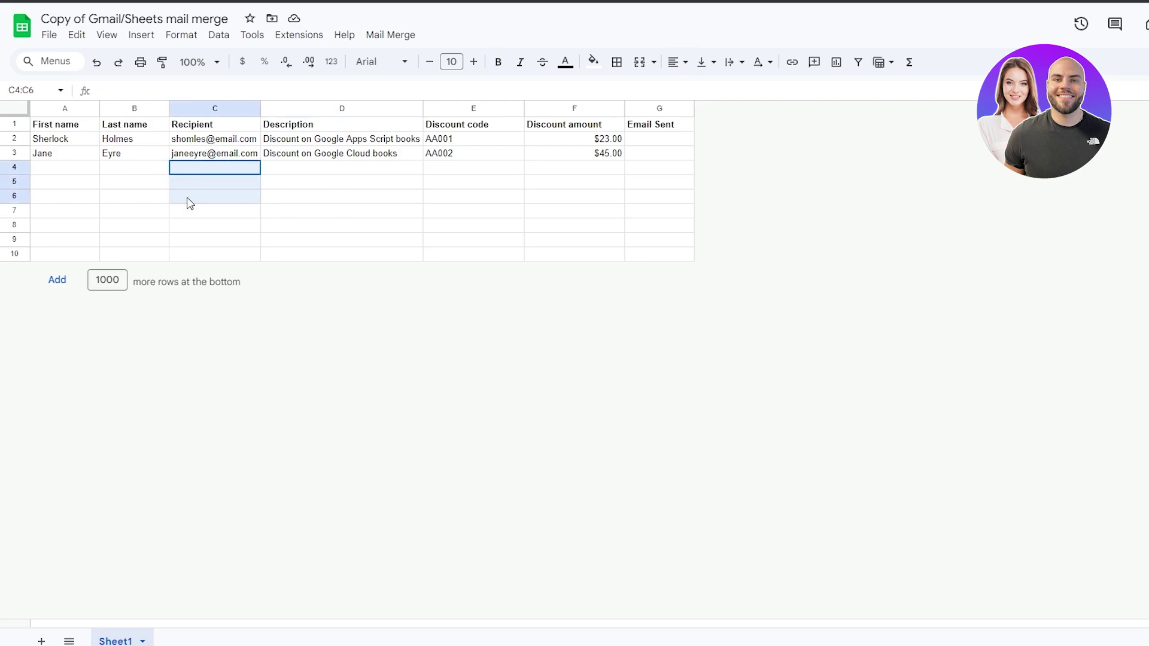
click(305, 172)
drag(307, 180, 363, 174)
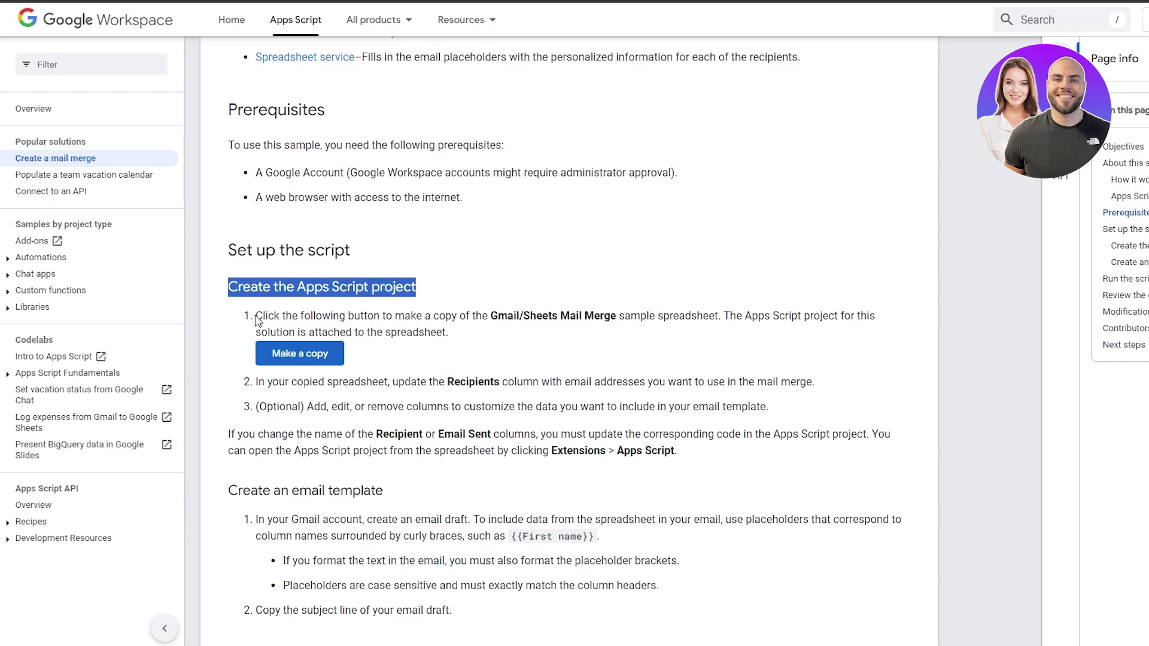
drag(255, 315, 821, 317)
drag(285, 383, 720, 395)
click(458, 381)
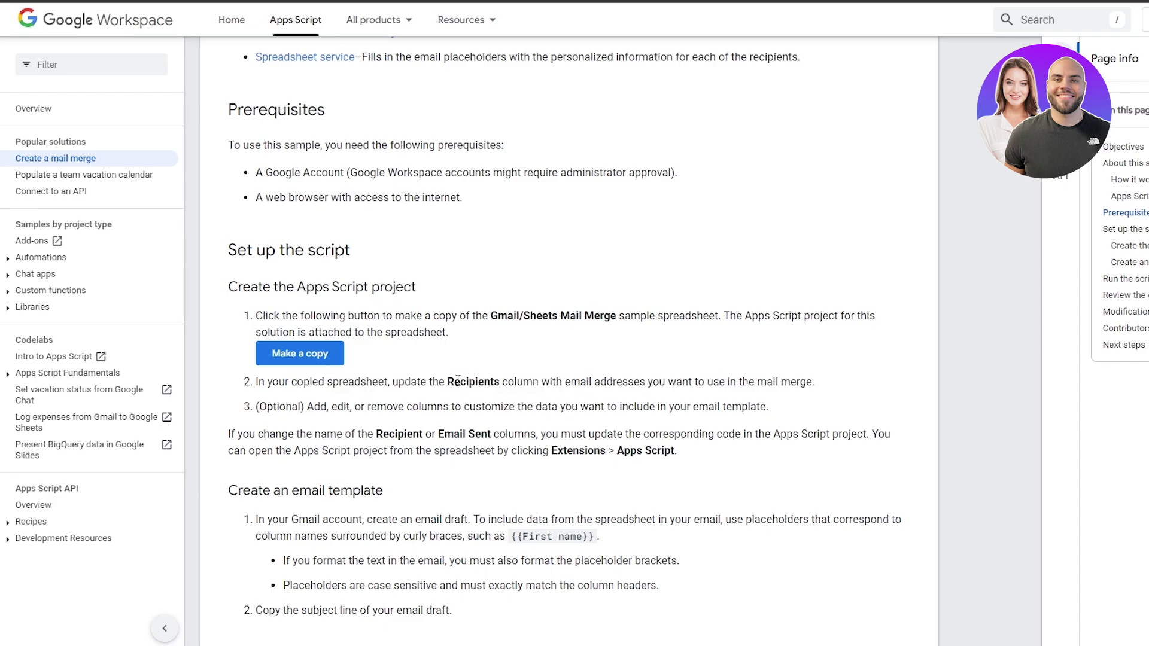
scroll(320, 478, down, 3)
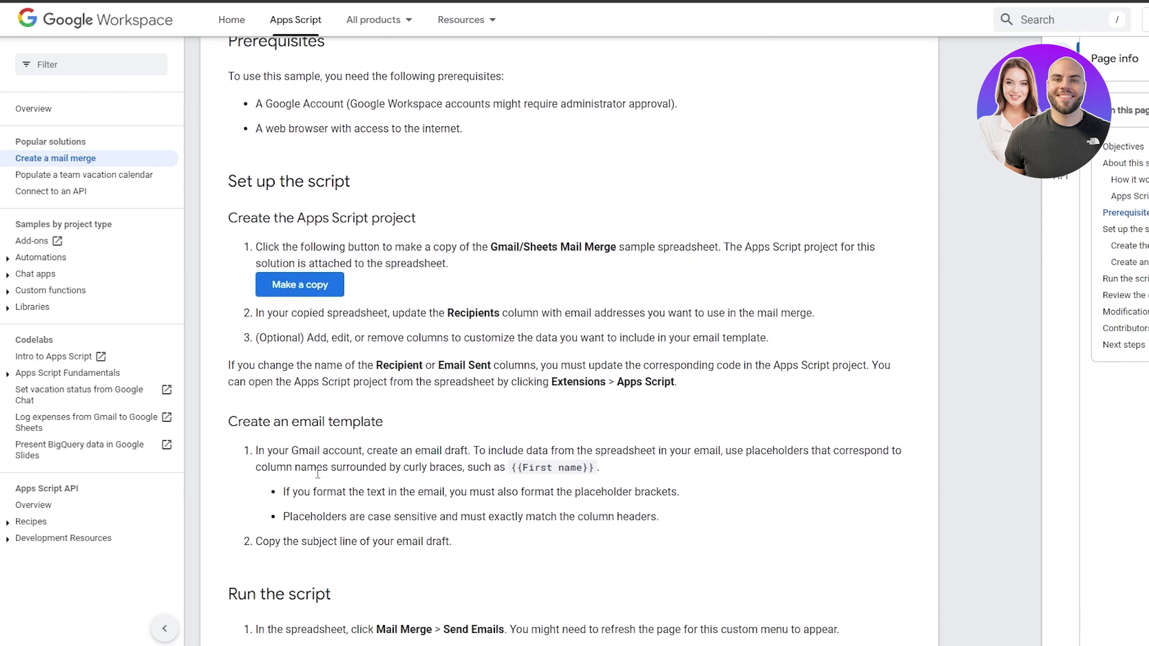
drag(238, 284, 353, 301)
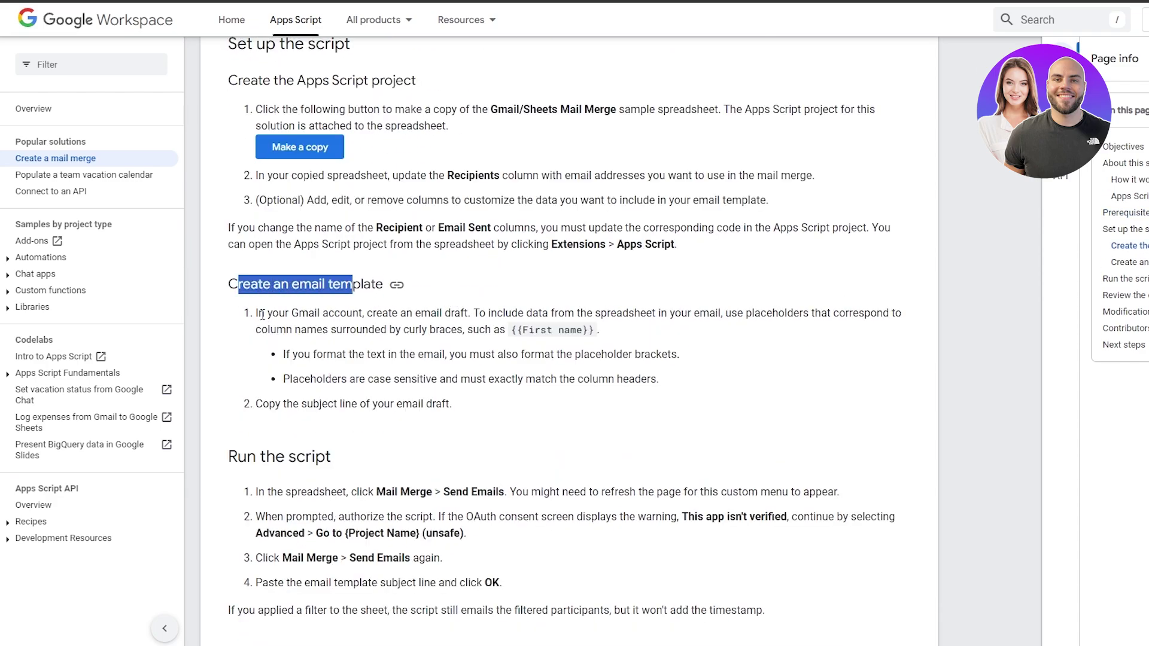
drag(257, 313, 609, 314)
click(680, 329)
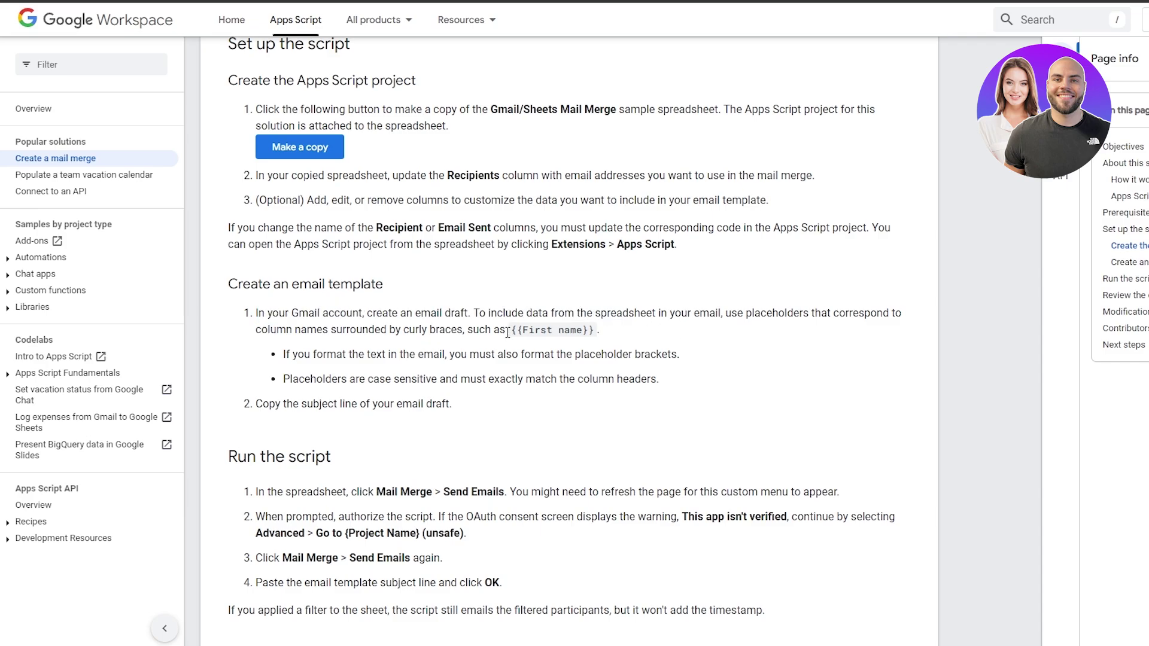
drag(513, 331, 596, 329)
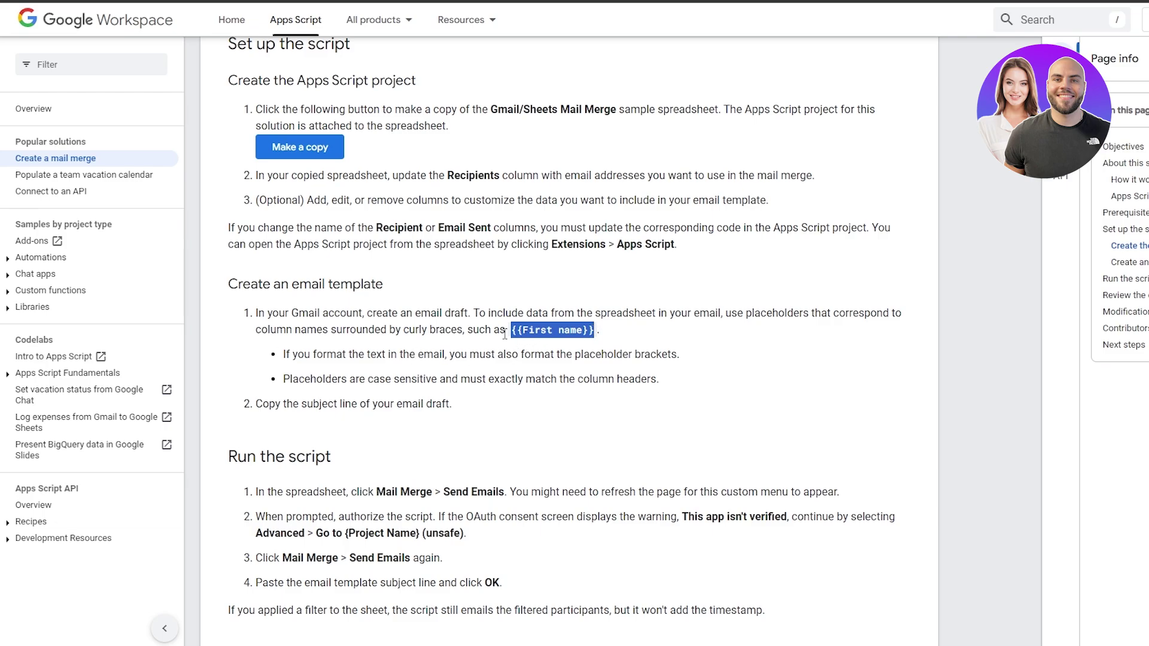
drag(512, 331, 523, 332)
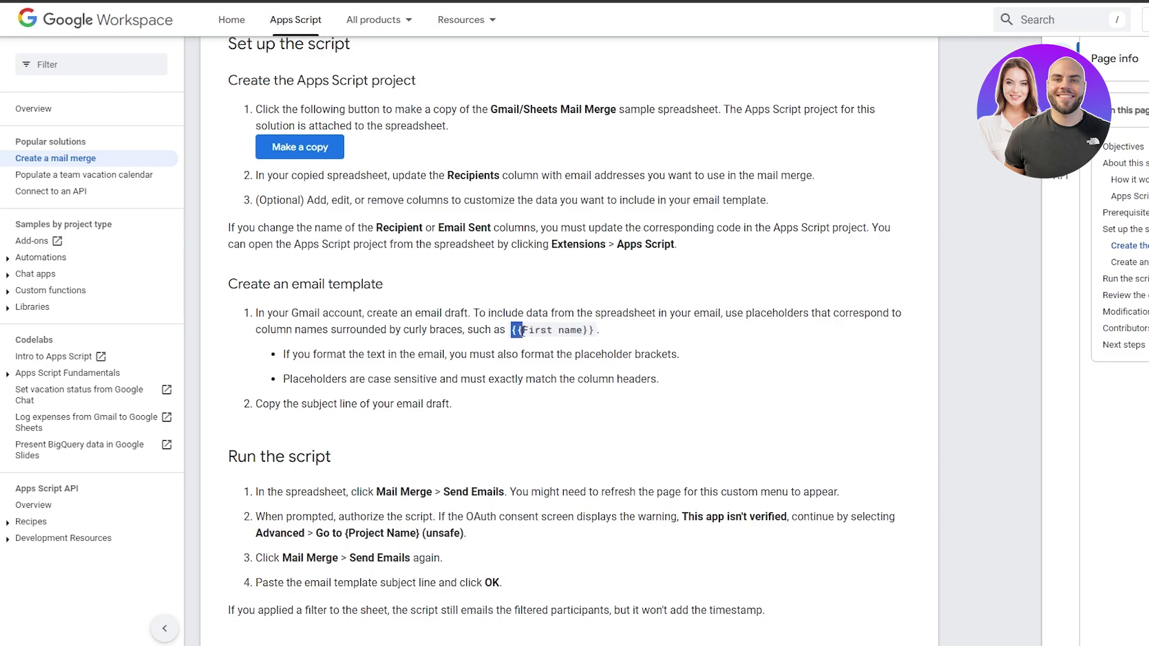
drag(593, 331, 581, 330)
drag(525, 330, 584, 328)
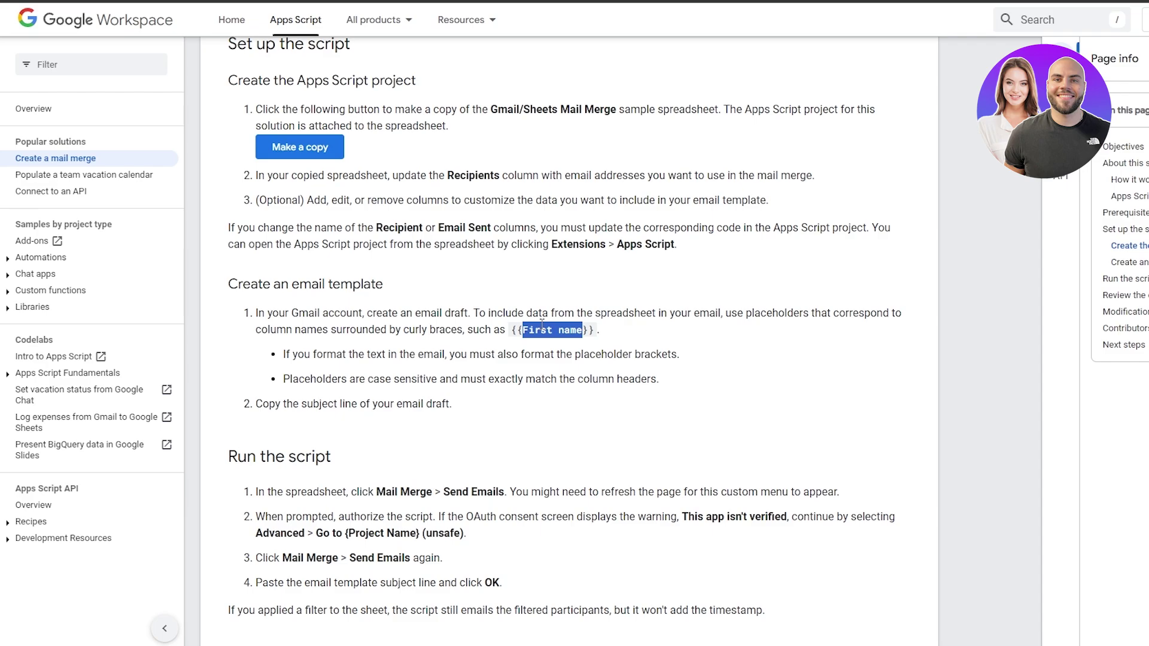
scroll(462, 386, down, 2)
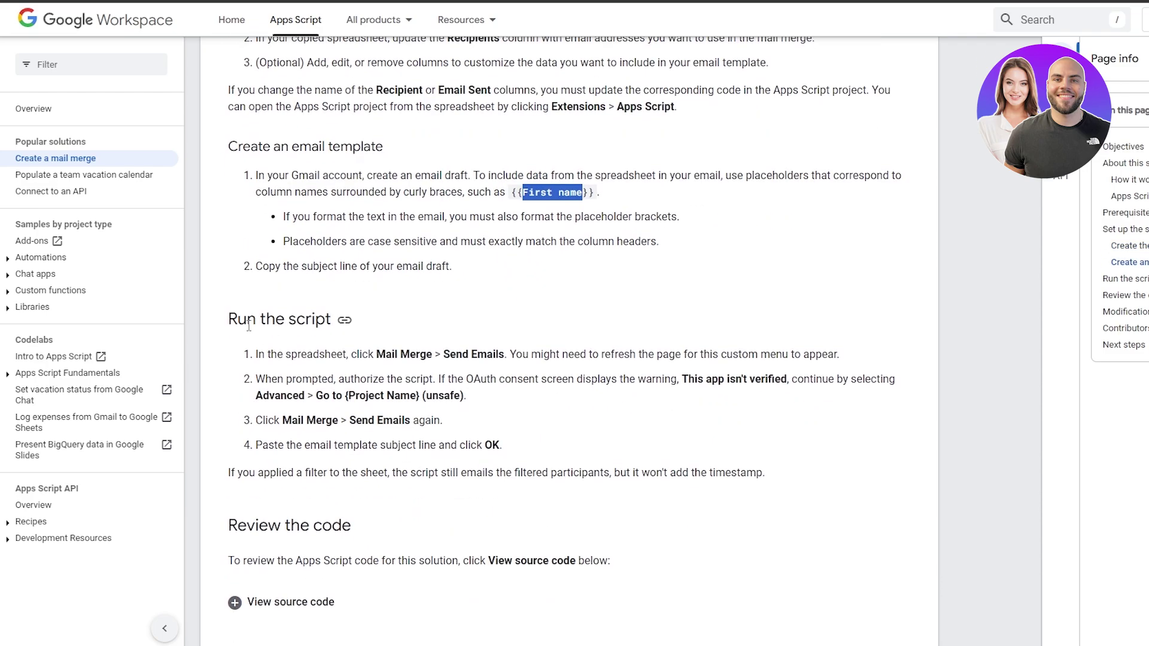
drag(229, 320, 333, 321)
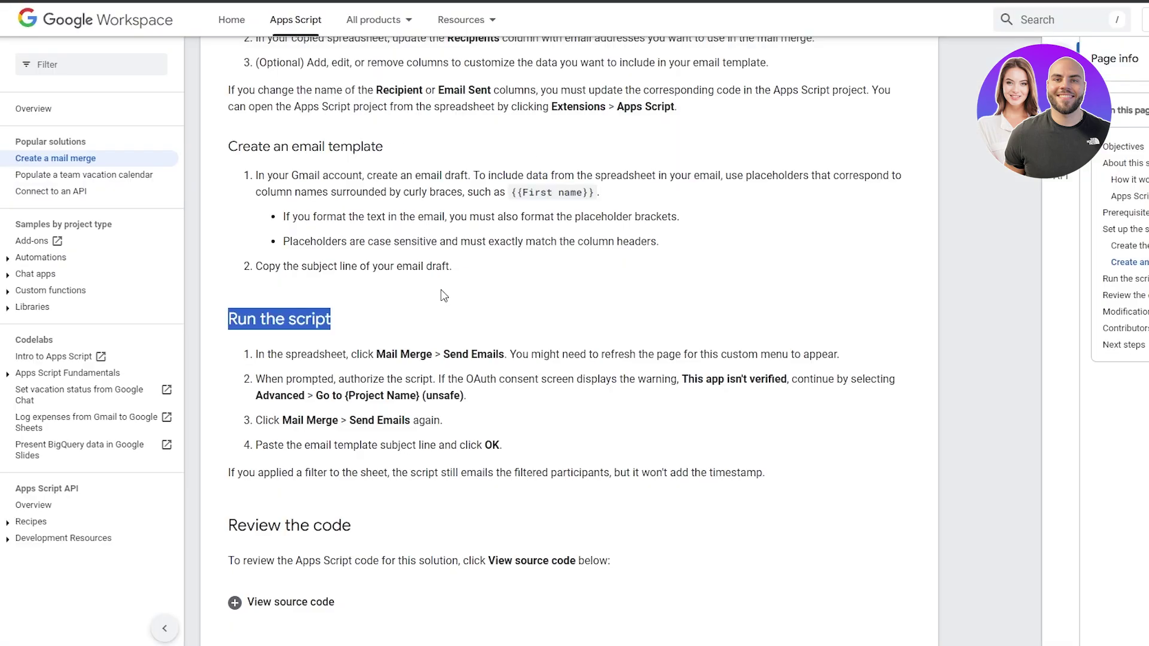
scroll(444, 297, down, 3)
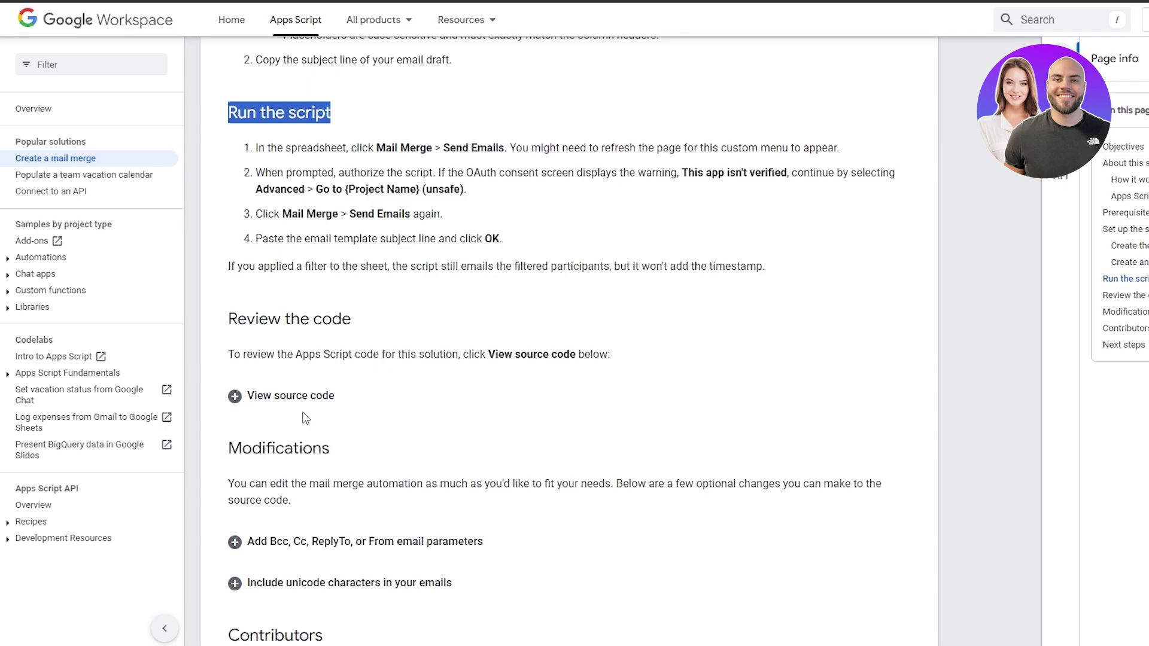
scroll(305, 417, up, 10)
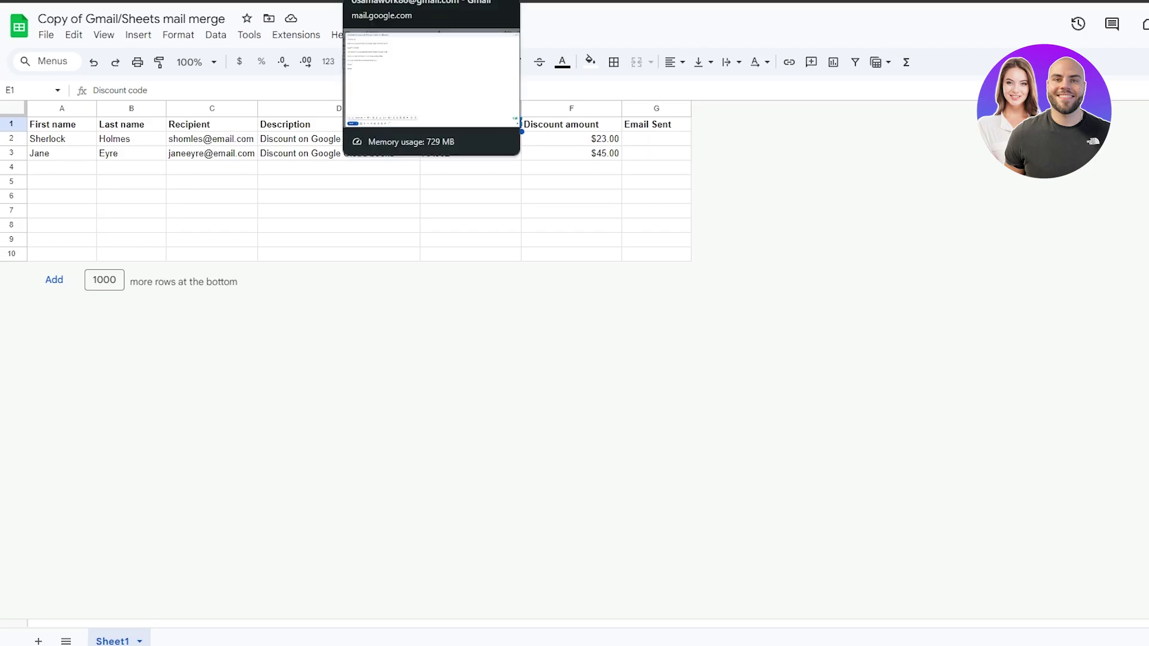
Replace the period after 'Discount Code' in the draft with an unbolded {{Discount amount}} placeholder.
click(419, 2)
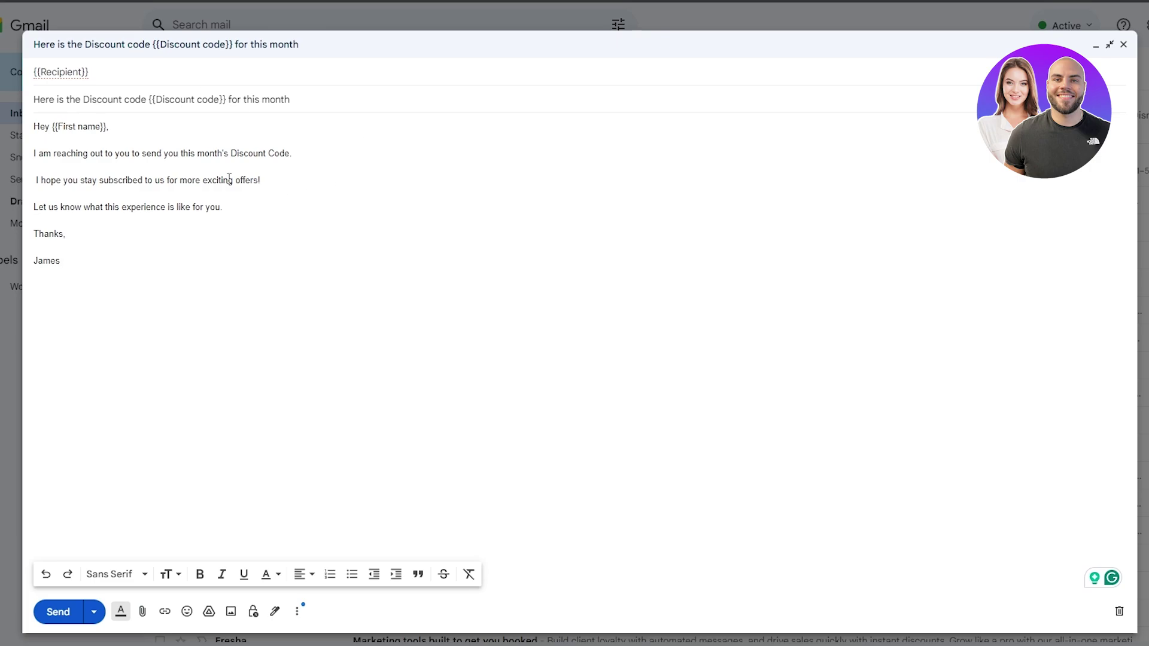
click(294, 154)
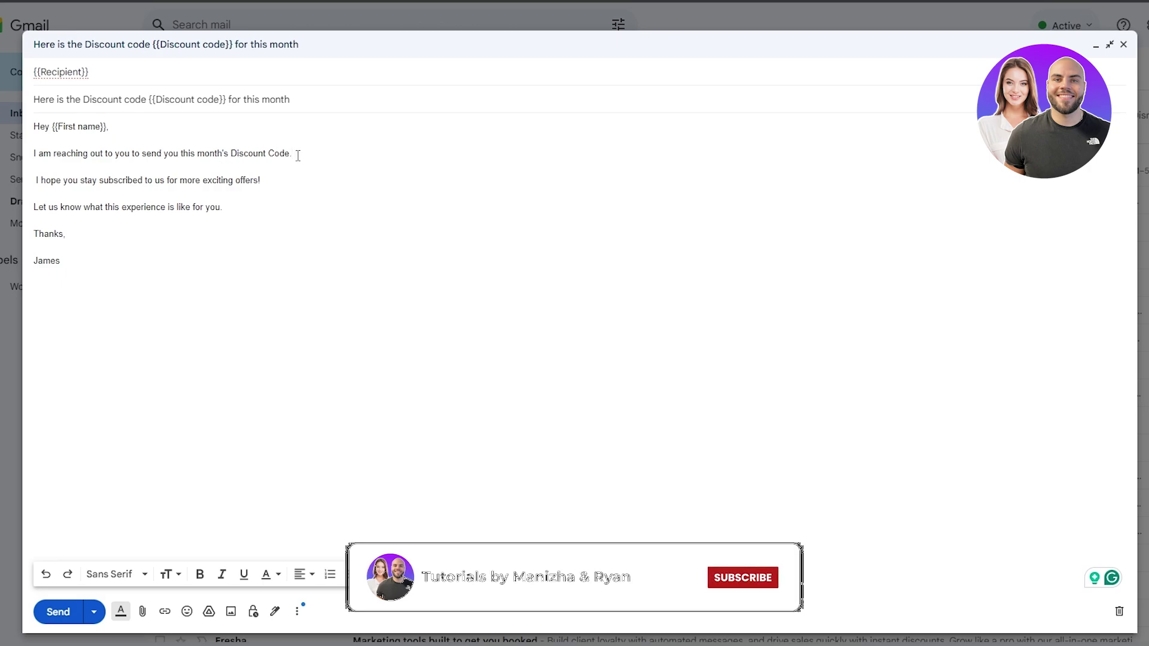
key(BackSpace)
text({{)
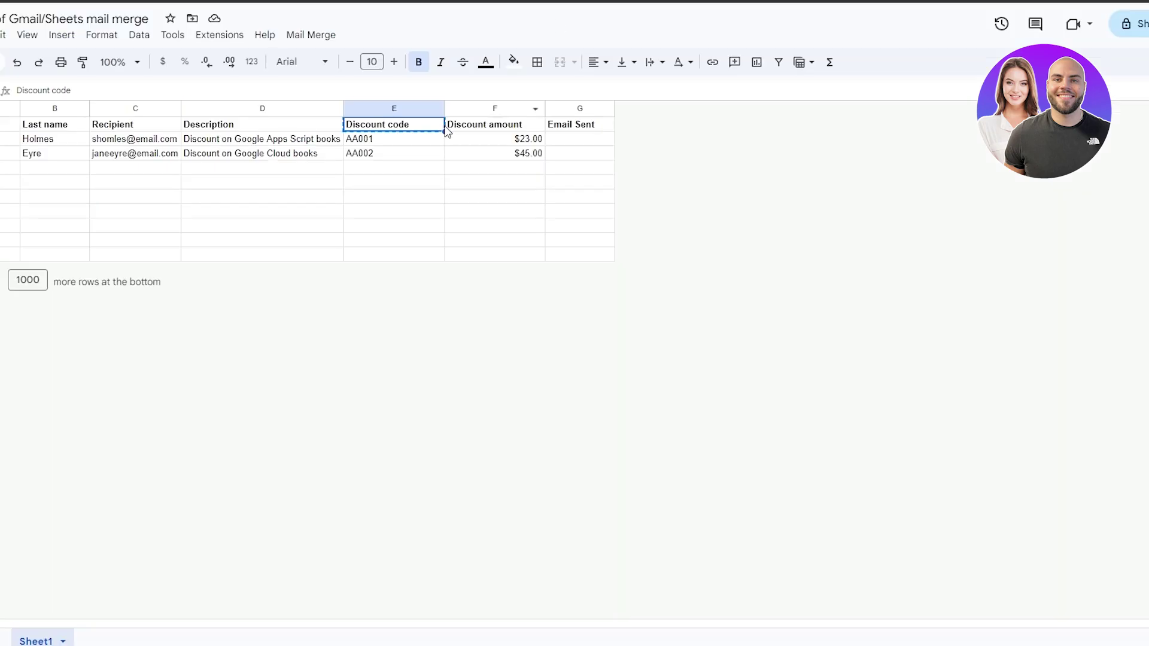
click(449, 128)
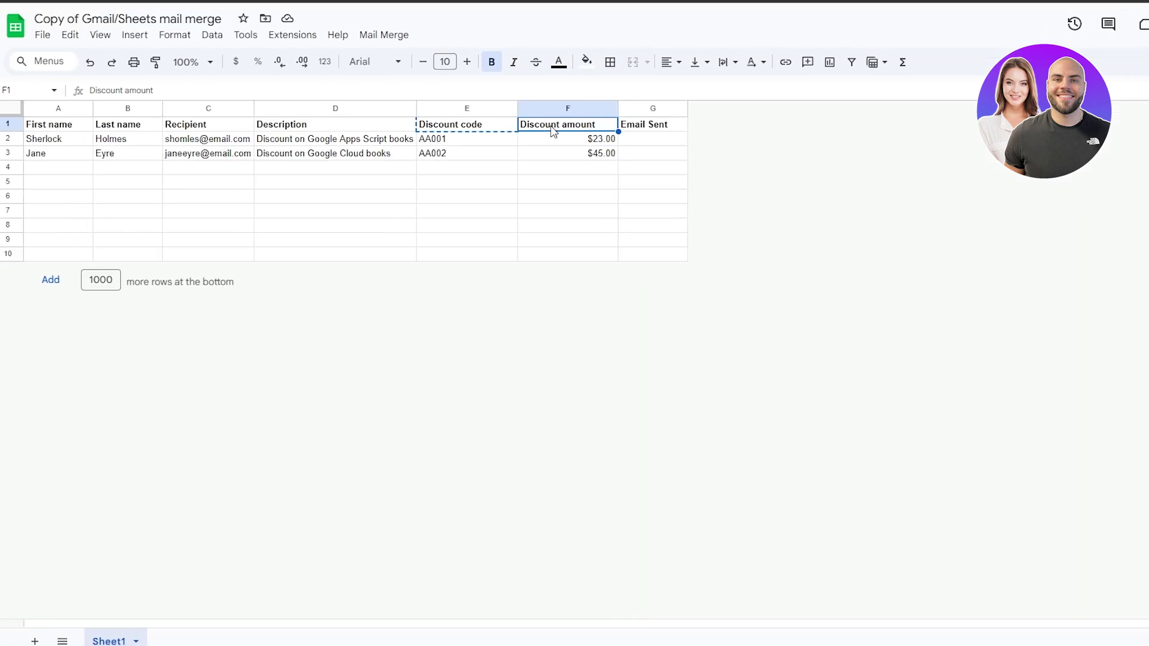
key(ctrl+c)
key(ctrl+v)
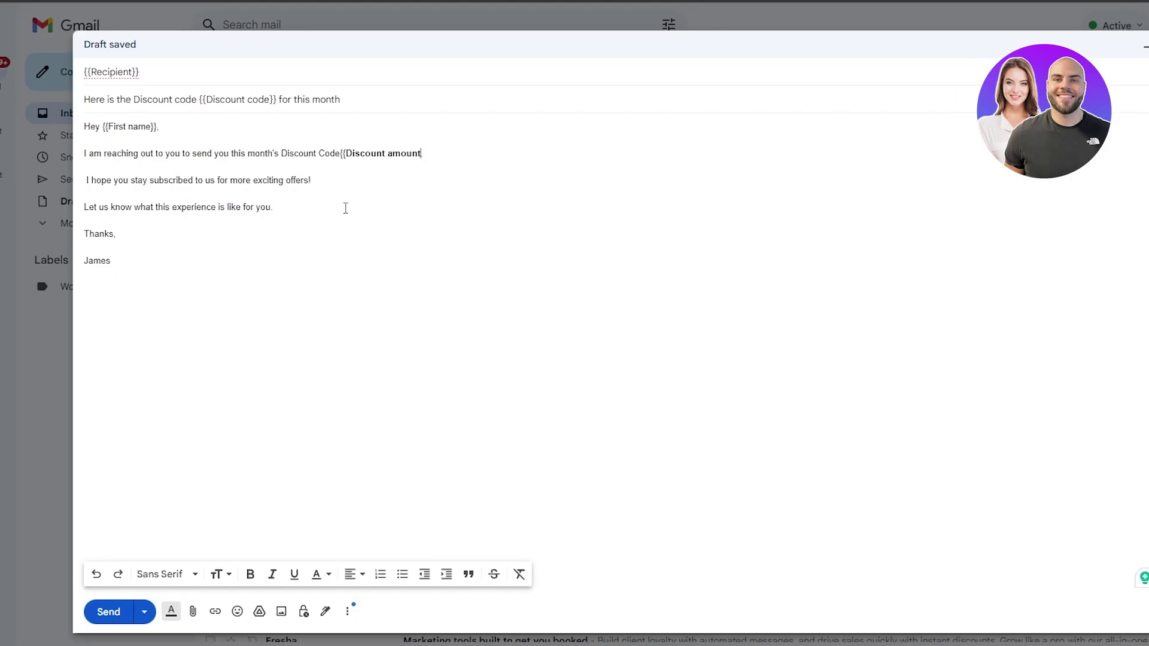
text(}})
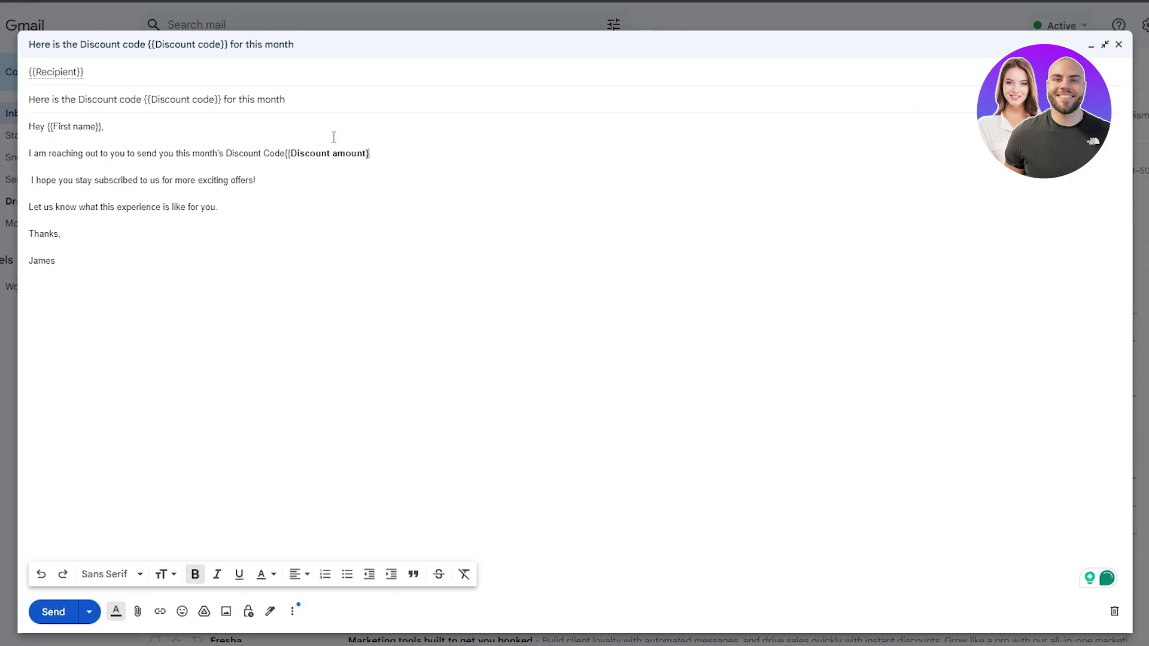
click(401, 223)
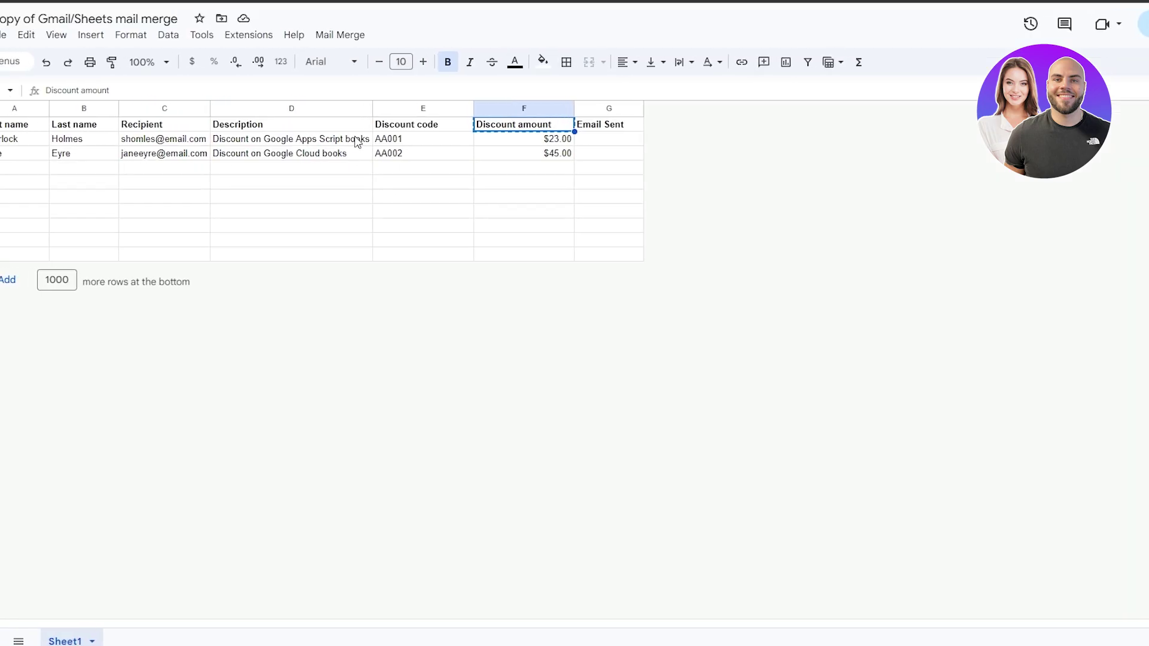
Select the Discount code header E1, then cell A4 to begin a third recipient row.
click(472, 127)
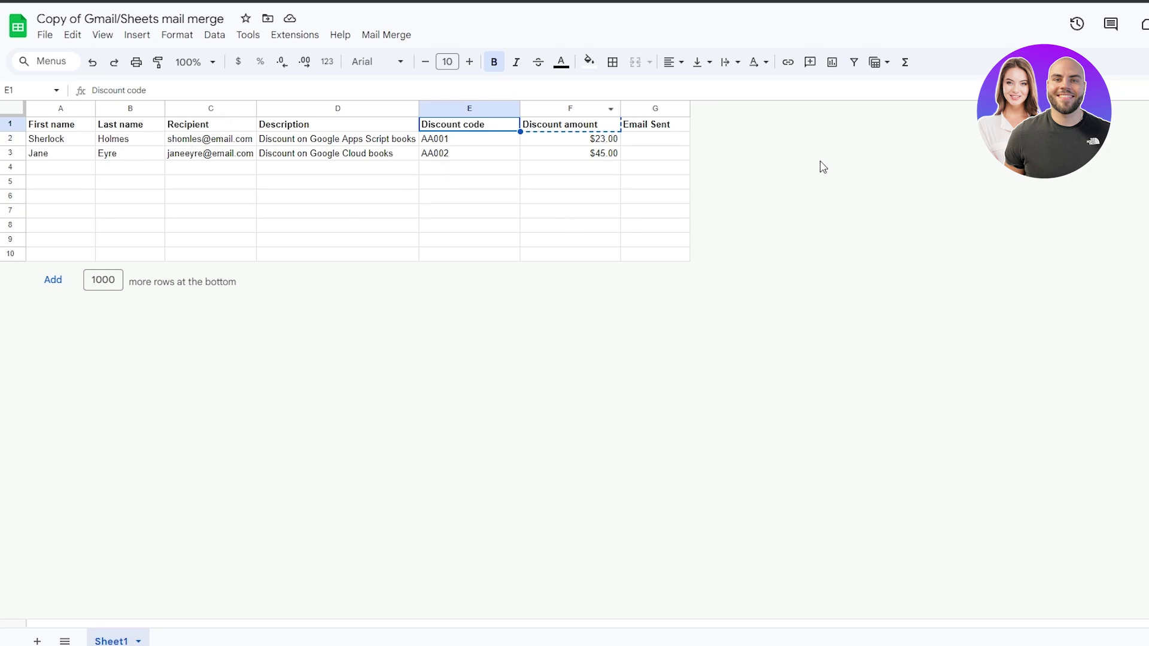
click(78, 173)
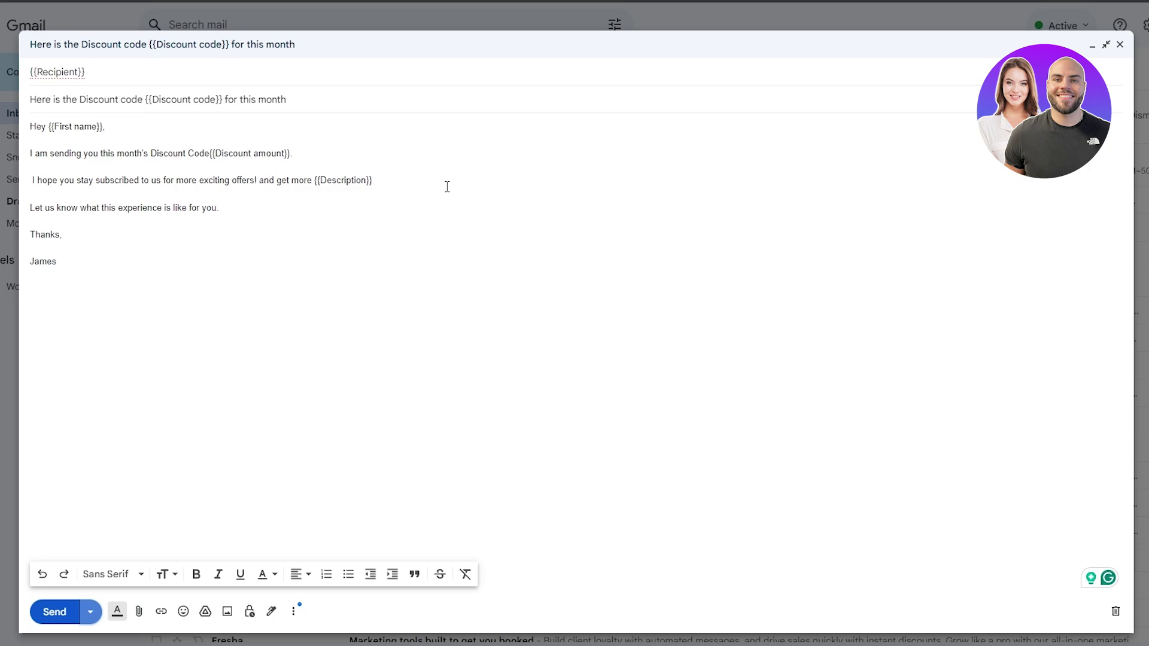
Copy the Gmail draft's whole subject line and return to the mail-merge spreadsheet.
triple_click(106, 96)
right_click(184, 100)
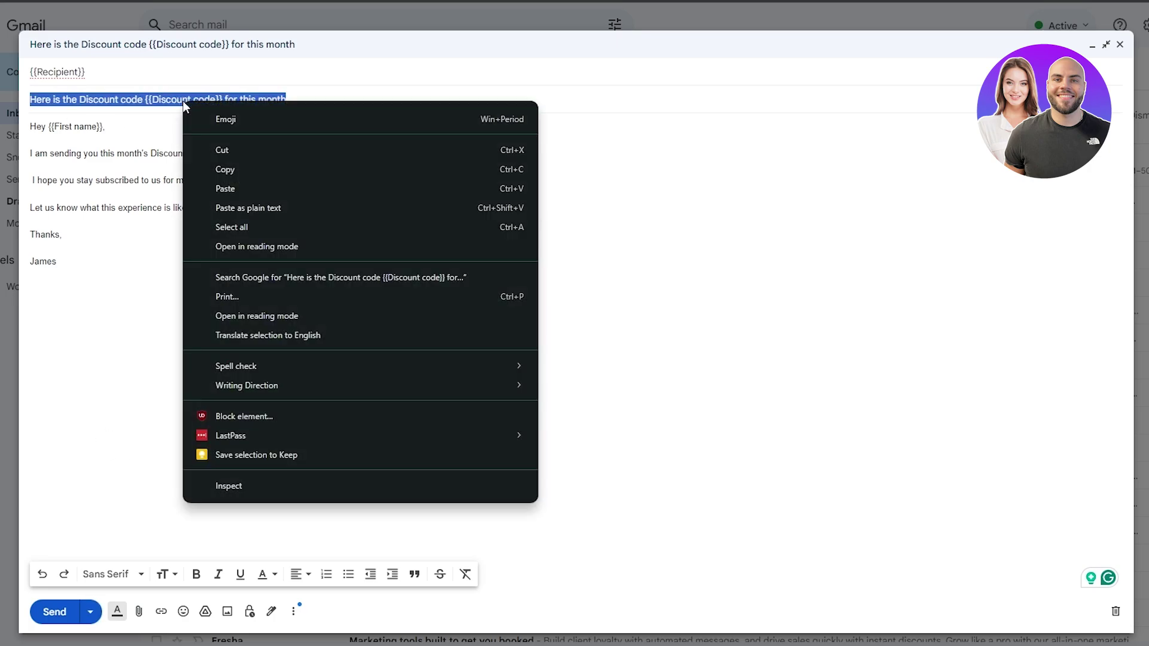
click(204, 160)
click(332, 356)
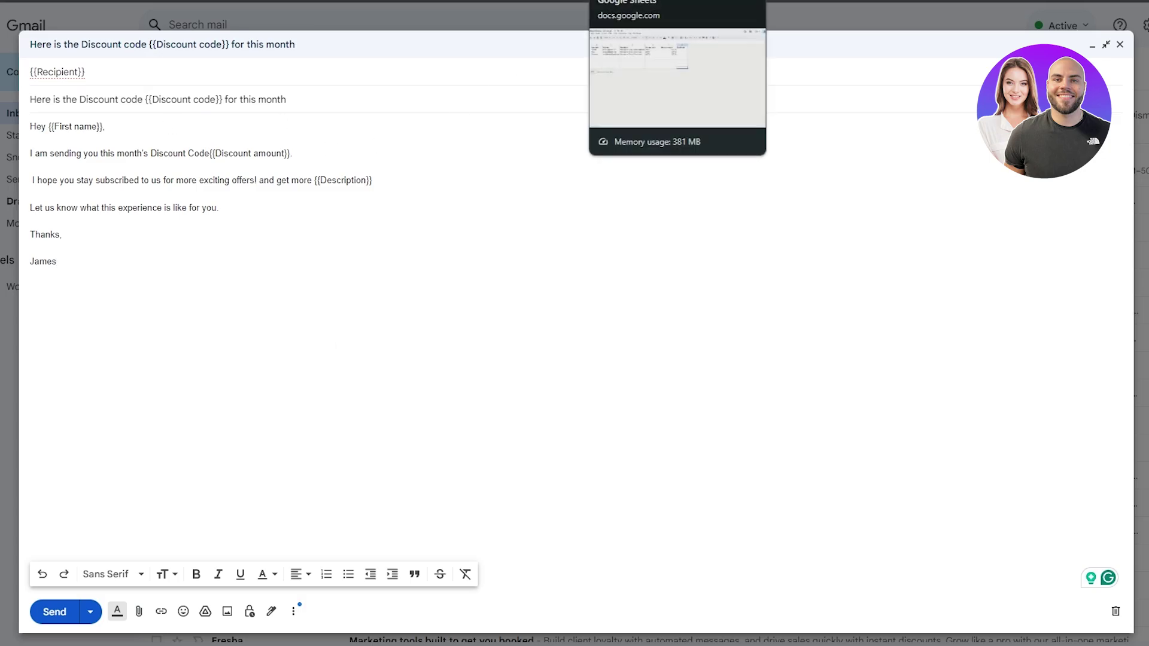
click(675, 1)
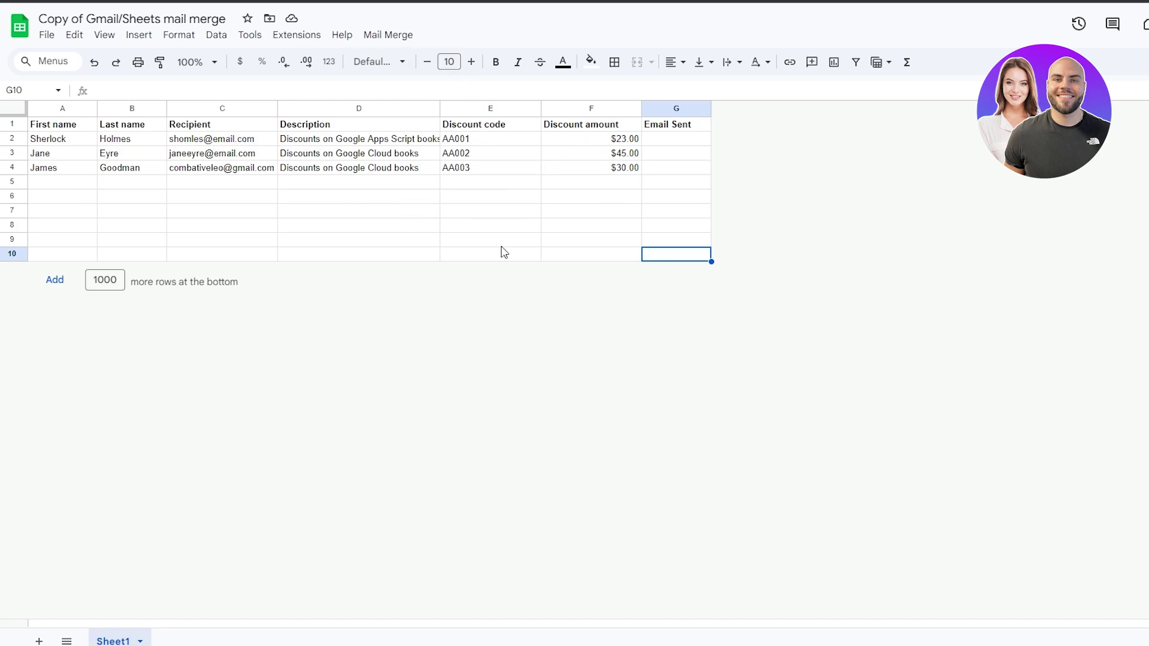
Run Mail Merge > Send Emails and authorise the unverified Gmail/Sheets mail merge script to send email.
click(390, 39)
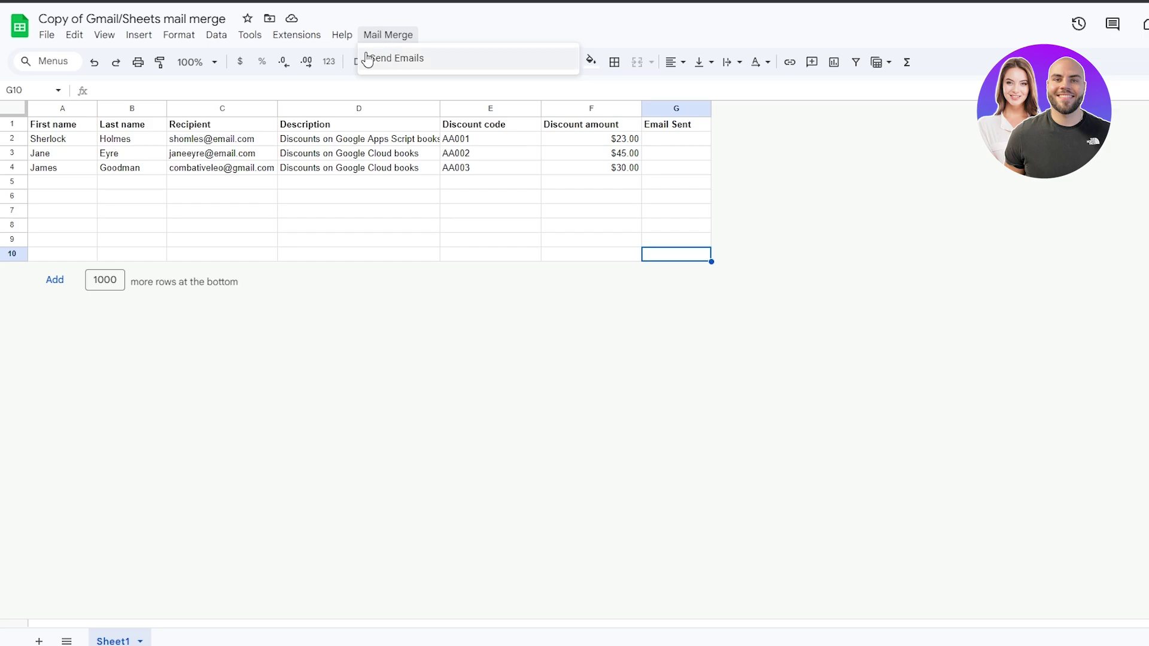
click(422, 61)
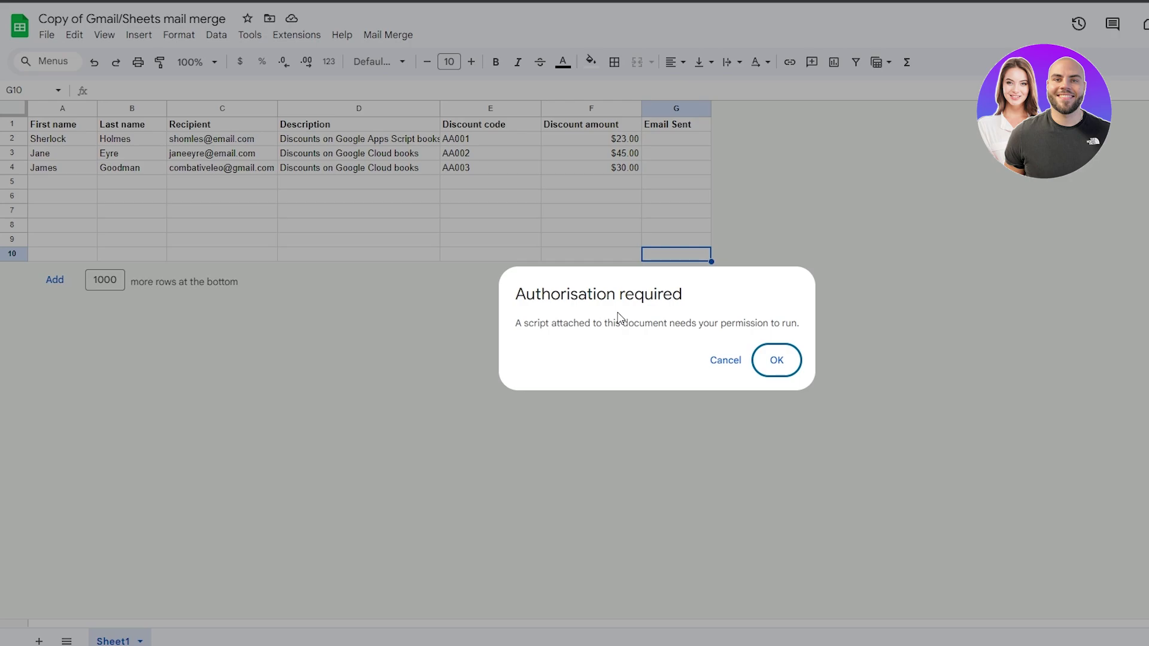
click(784, 360)
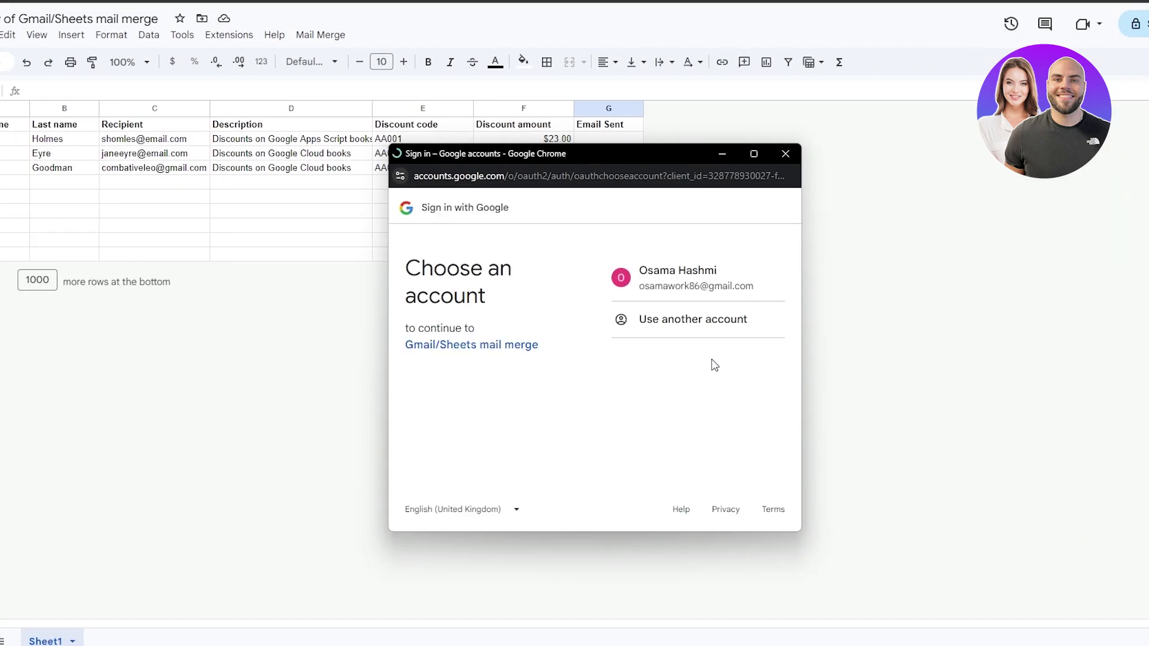
click(678, 285)
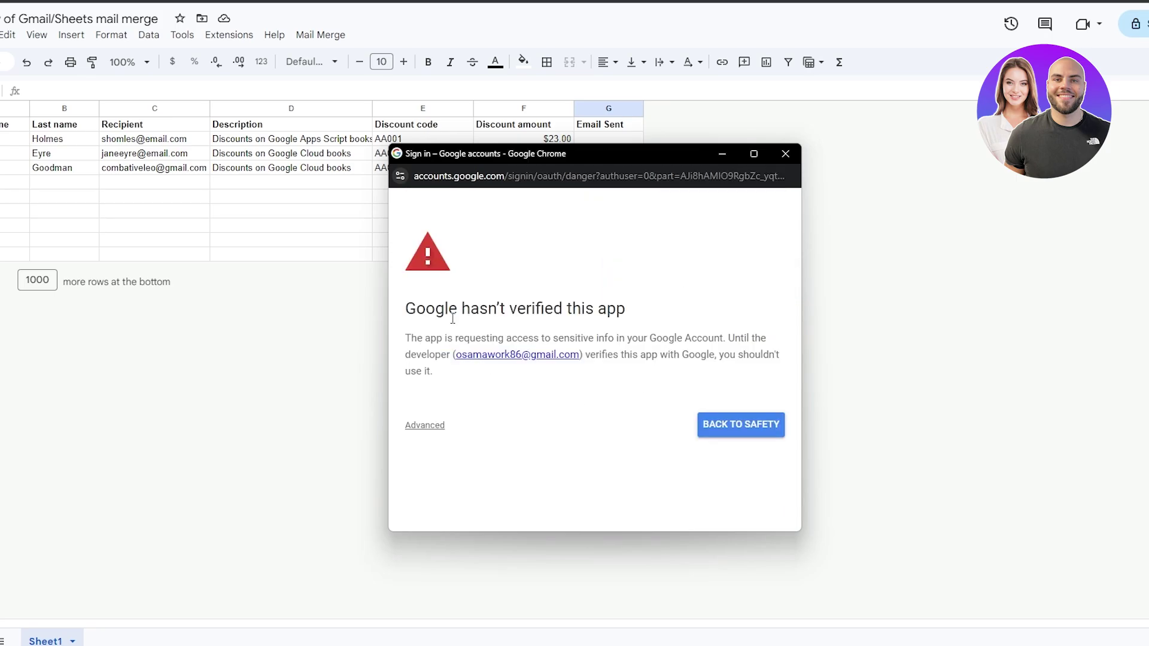
click(439, 425)
scroll(455, 412, down, 1)
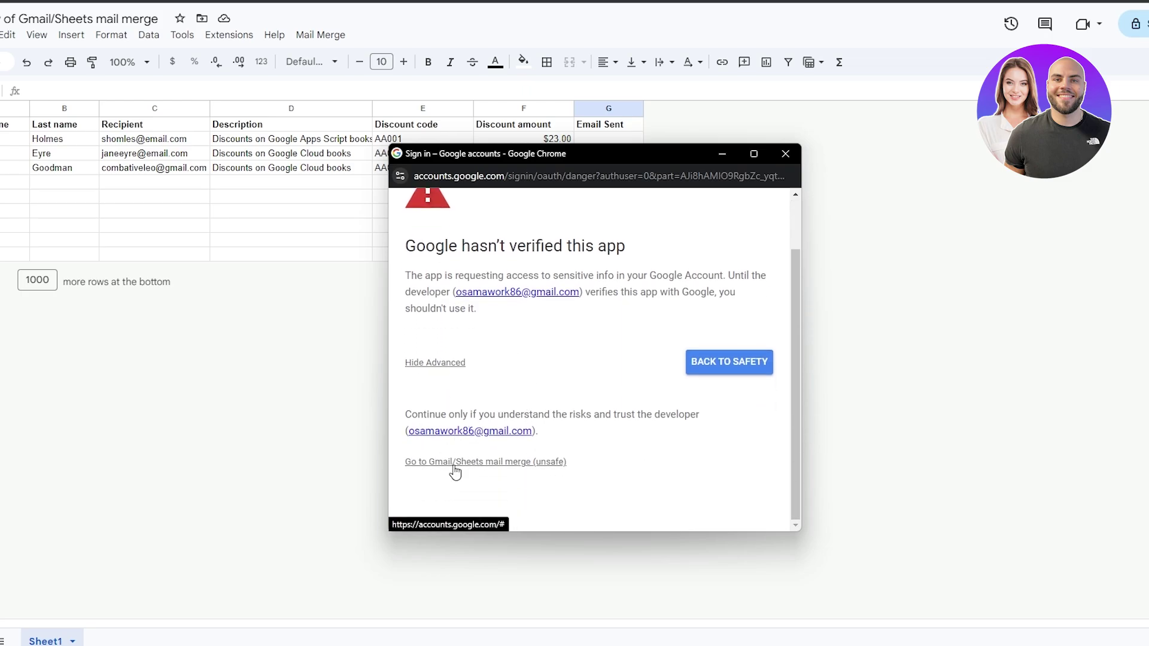
click(494, 472)
click(712, 452)
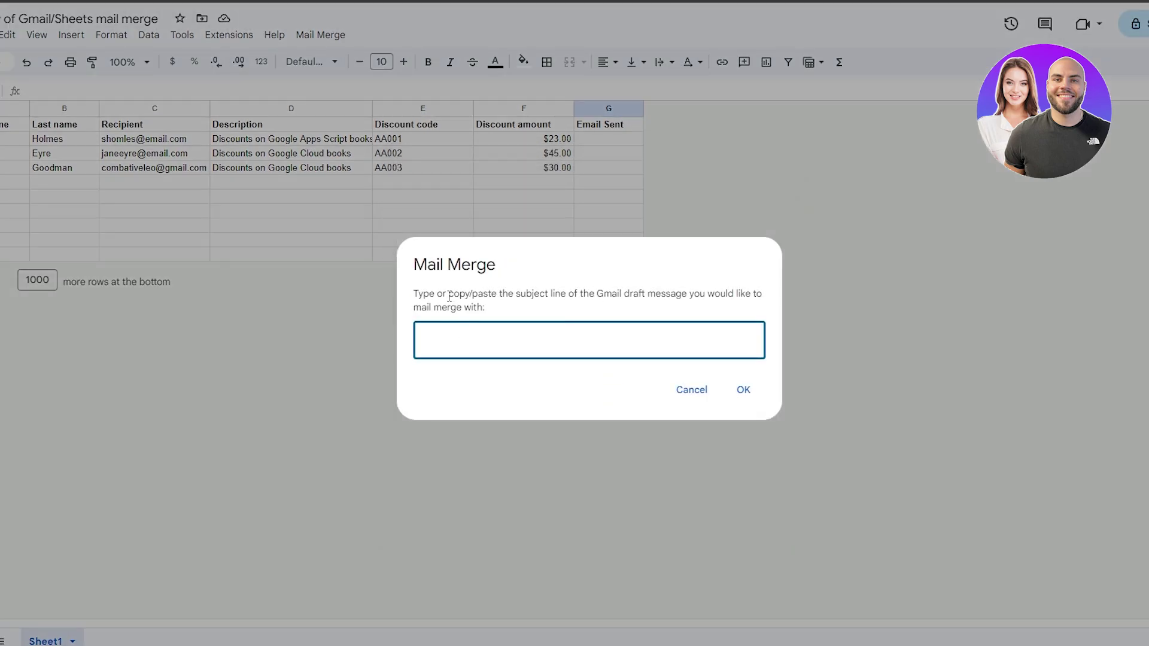
Paste the draft's subject line into the Mail Merge prompt and confirm it.
drag(449, 294, 745, 294)
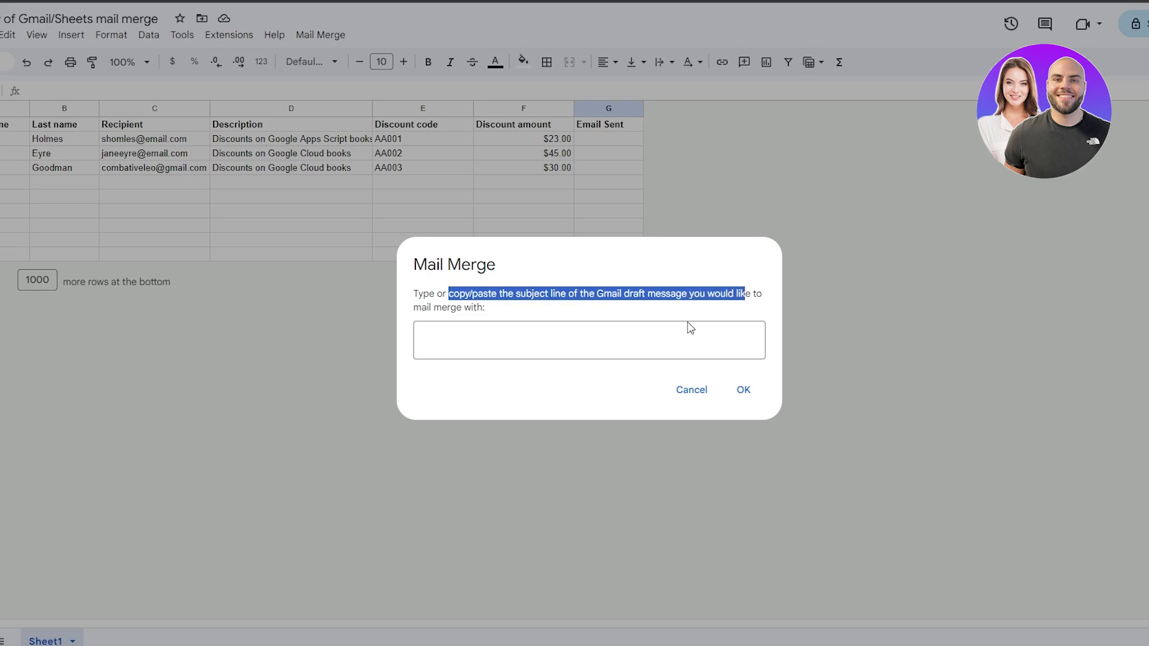
right_click(529, 344)
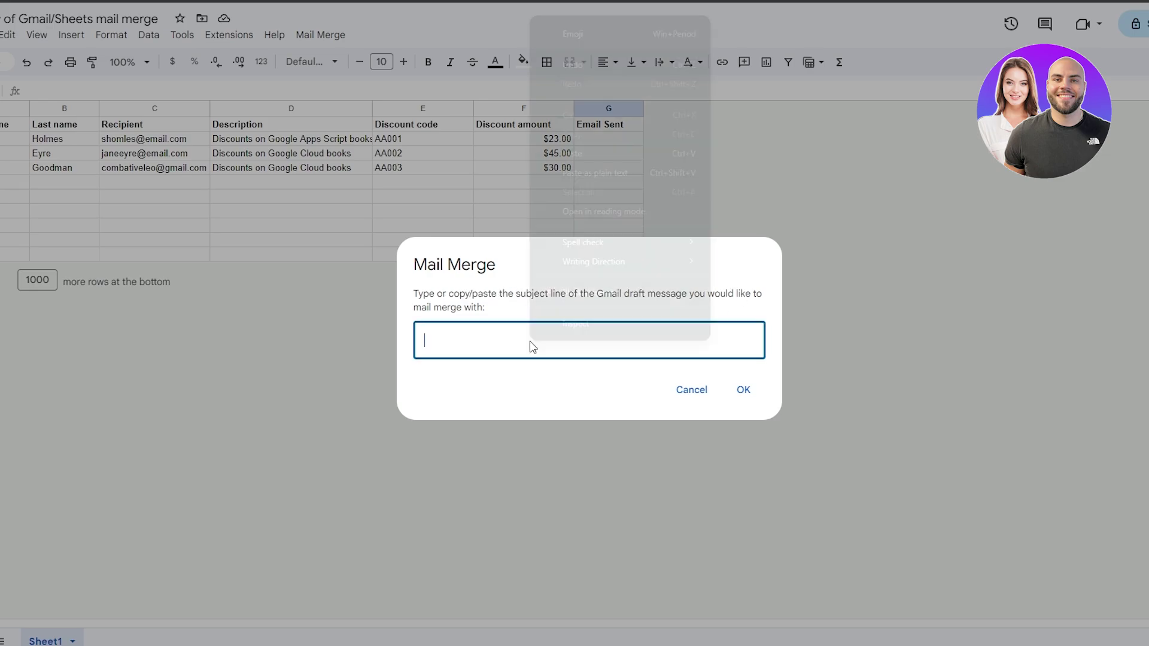
click(433, 338)
right_click(436, 338)
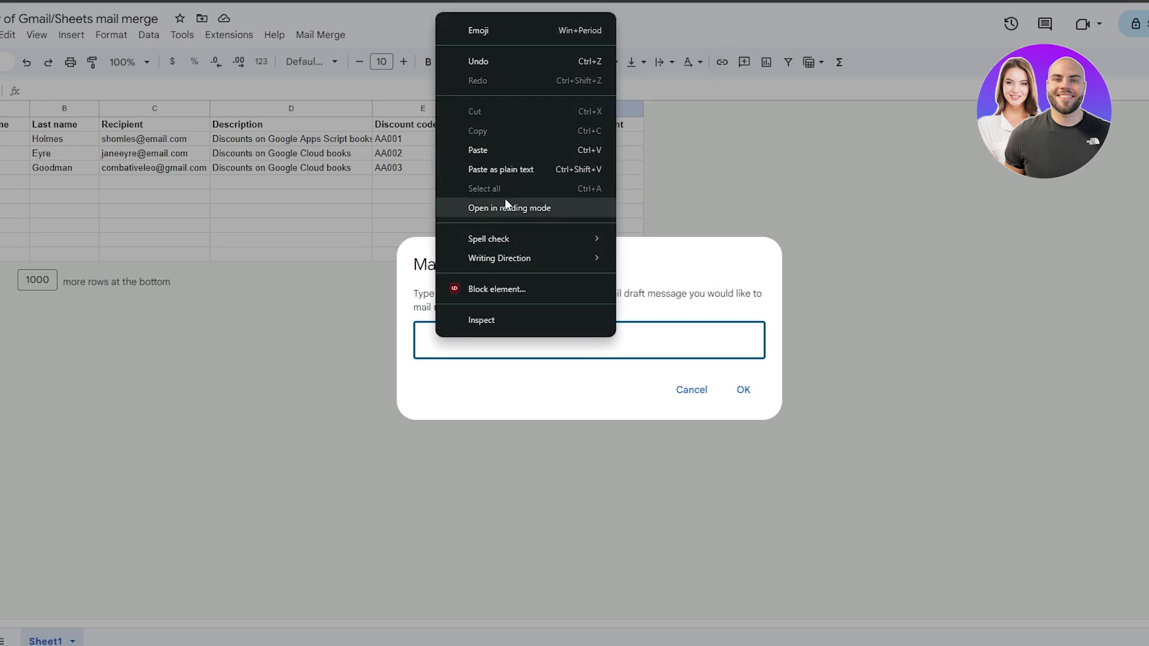
click(511, 153)
click(744, 389)
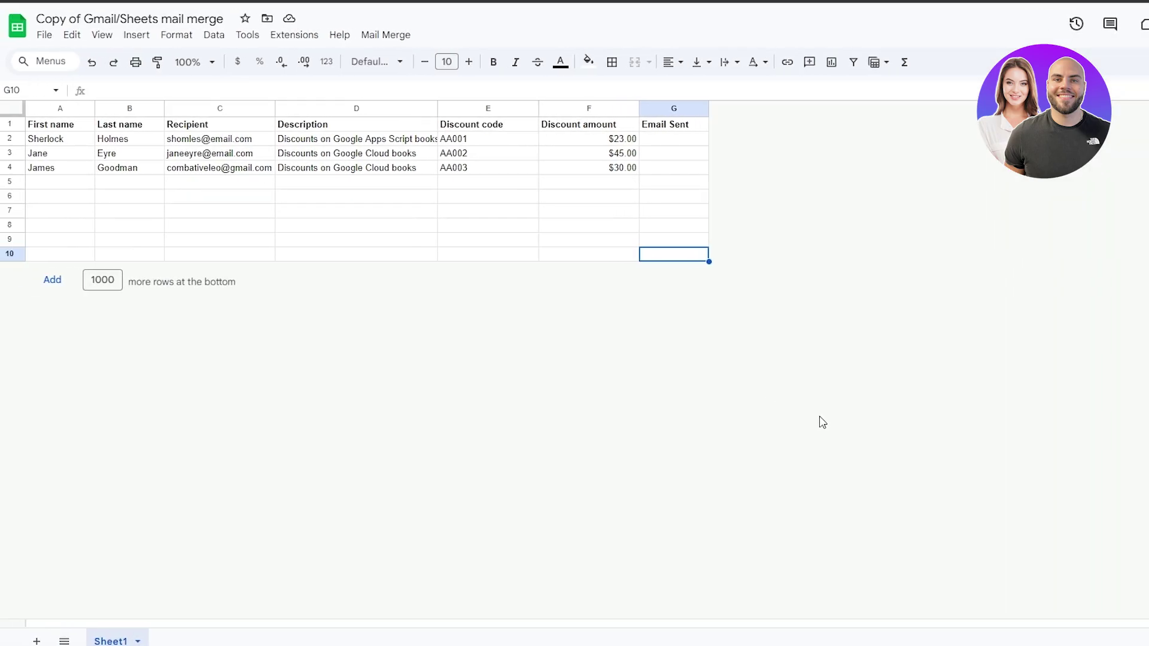
Rerun Send Emails with the pasted subject line to send the three merge emails.
click(399, 43)
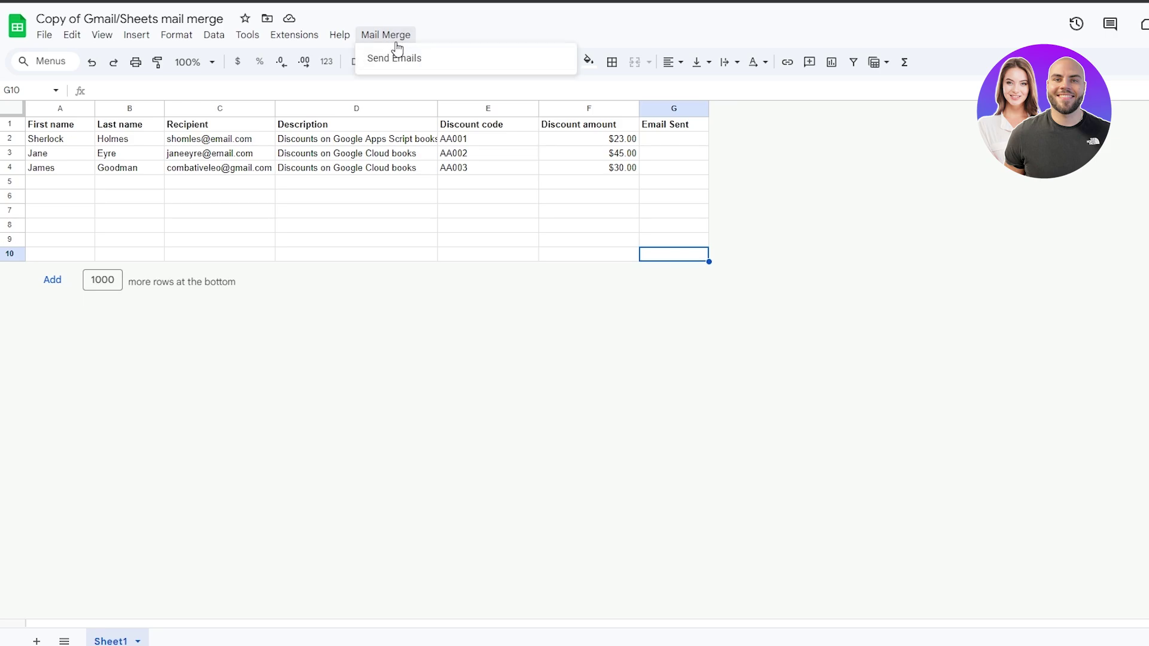
click(391, 60)
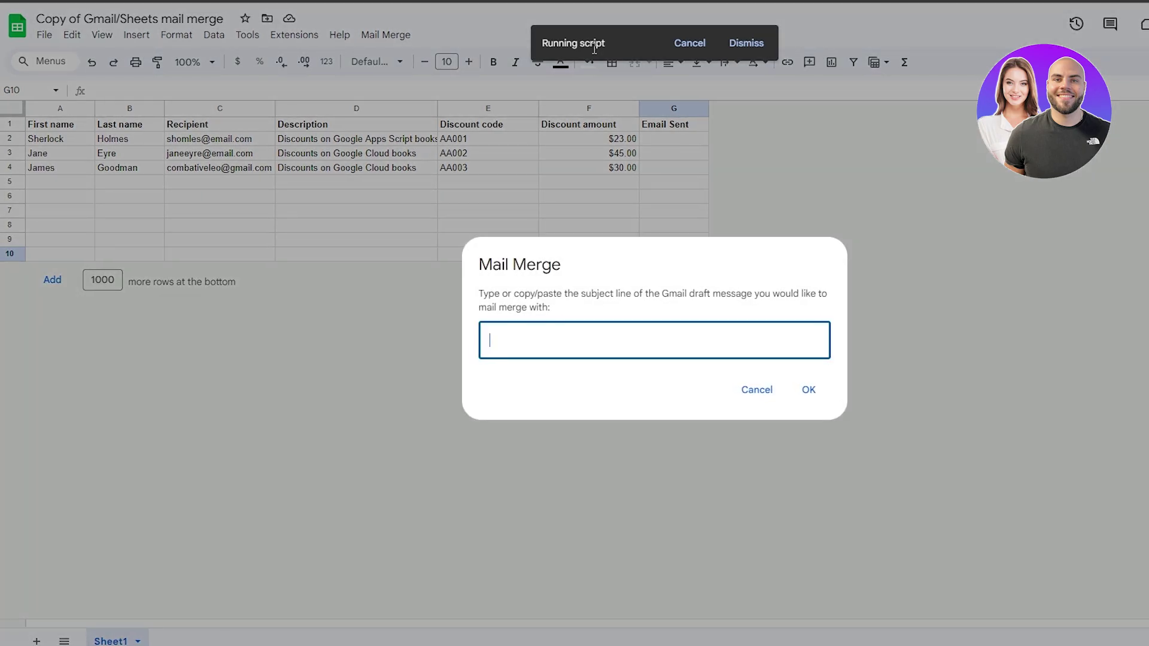
right_click(536, 338)
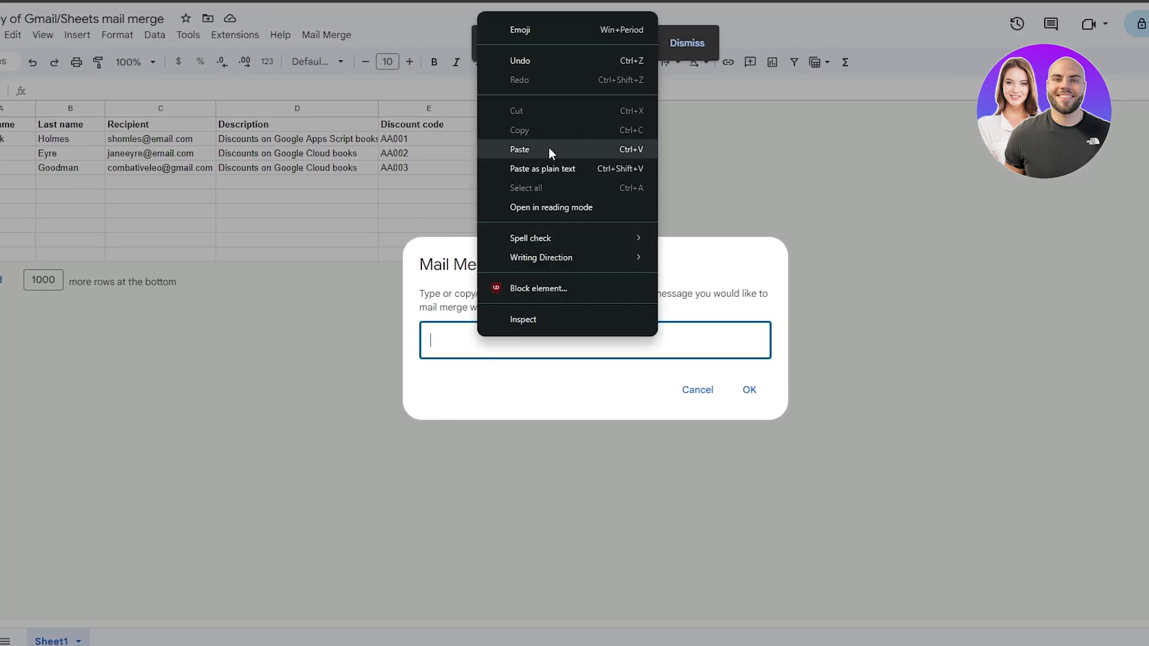
click(549, 150)
click(751, 392)
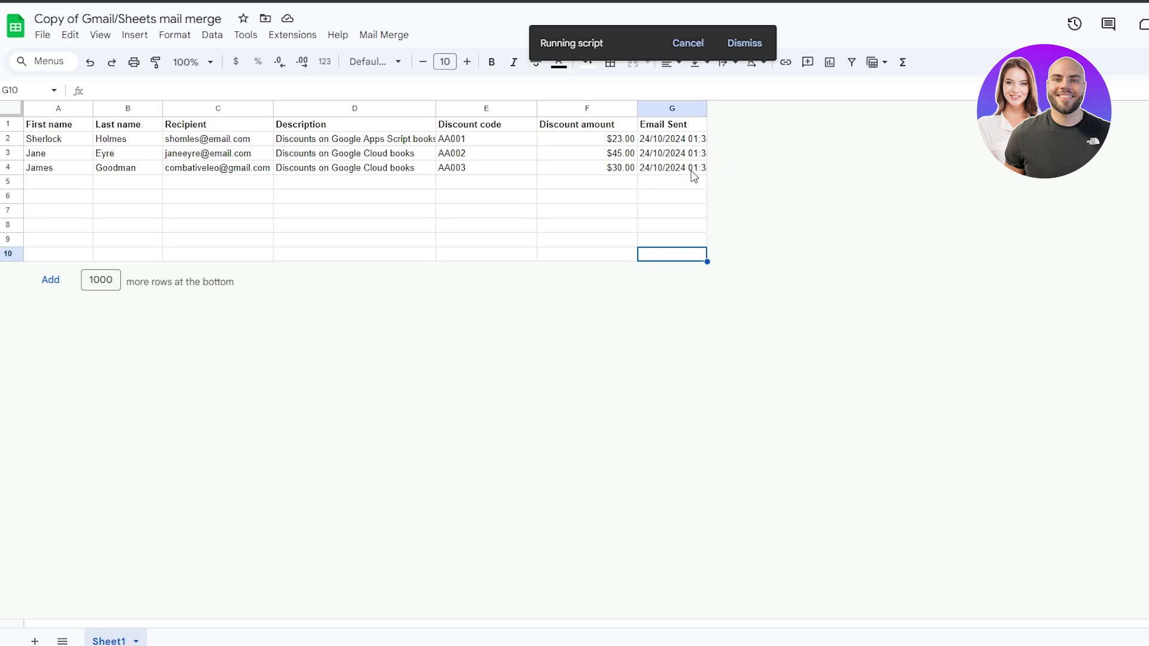
Widen column G so the 24/10/2024 Email Sent timestamps show in full.
drag(706, 108, 737, 107)
click(785, 201)
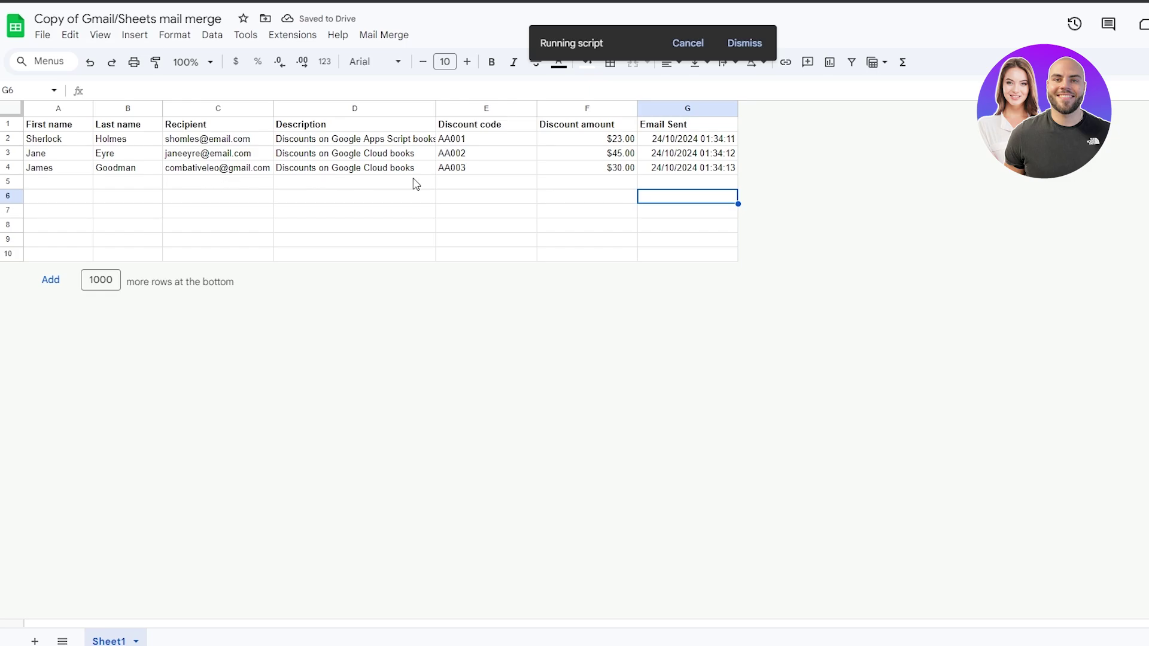
click(1130, 24)
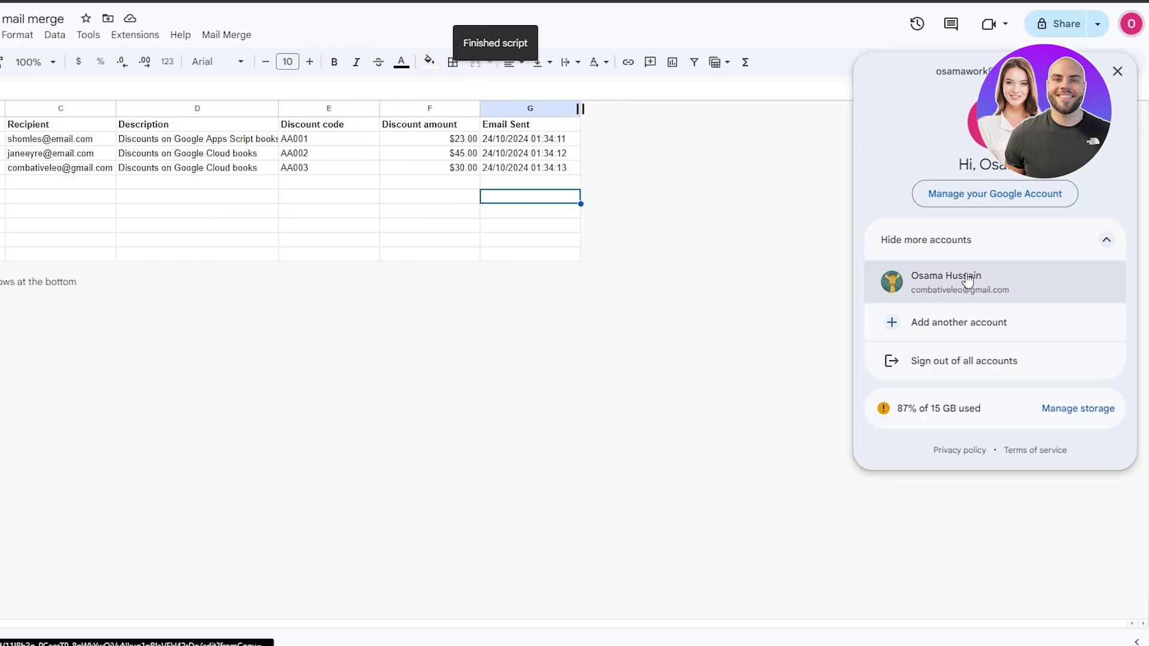
Switch the browser to the recipient's profile to view their Gmail inbox.
click(530, 153)
click(1130, 24)
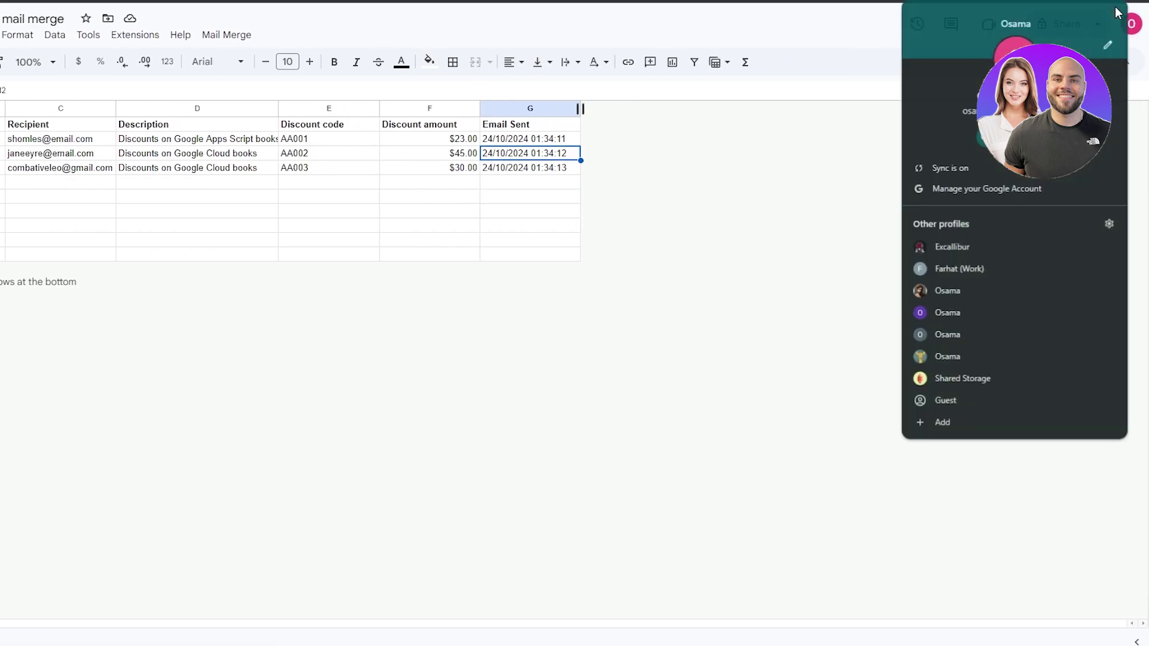
click(986, 353)
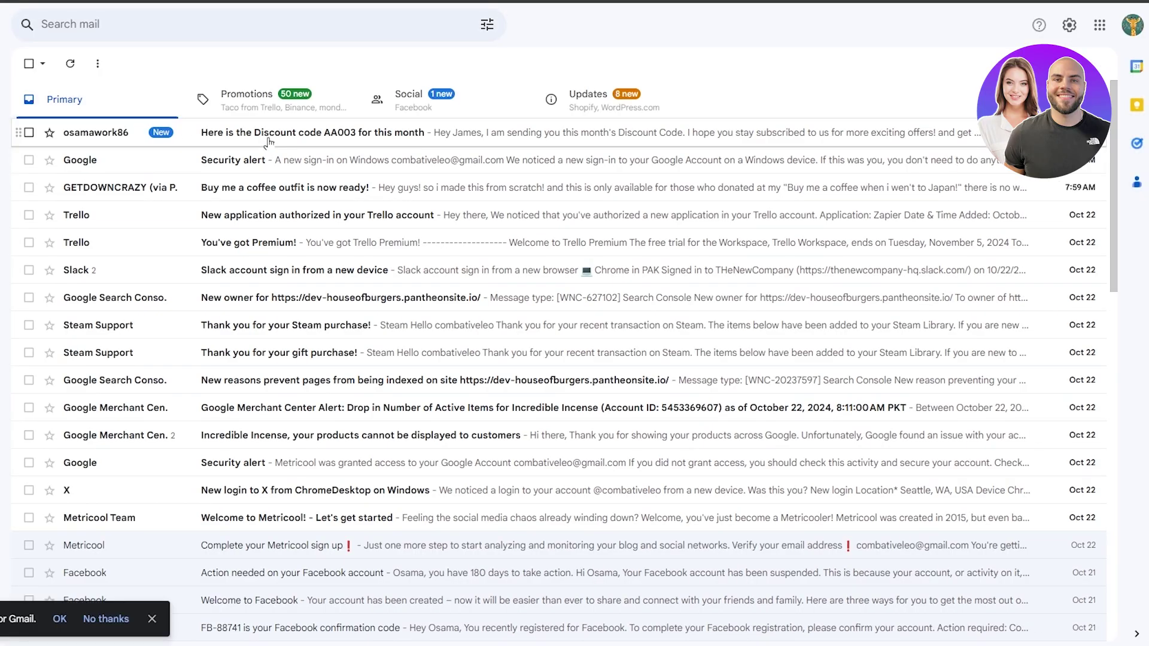
Open the AA003 email and check its subject, merged first name and the sentence missing the code.
click(266, 134)
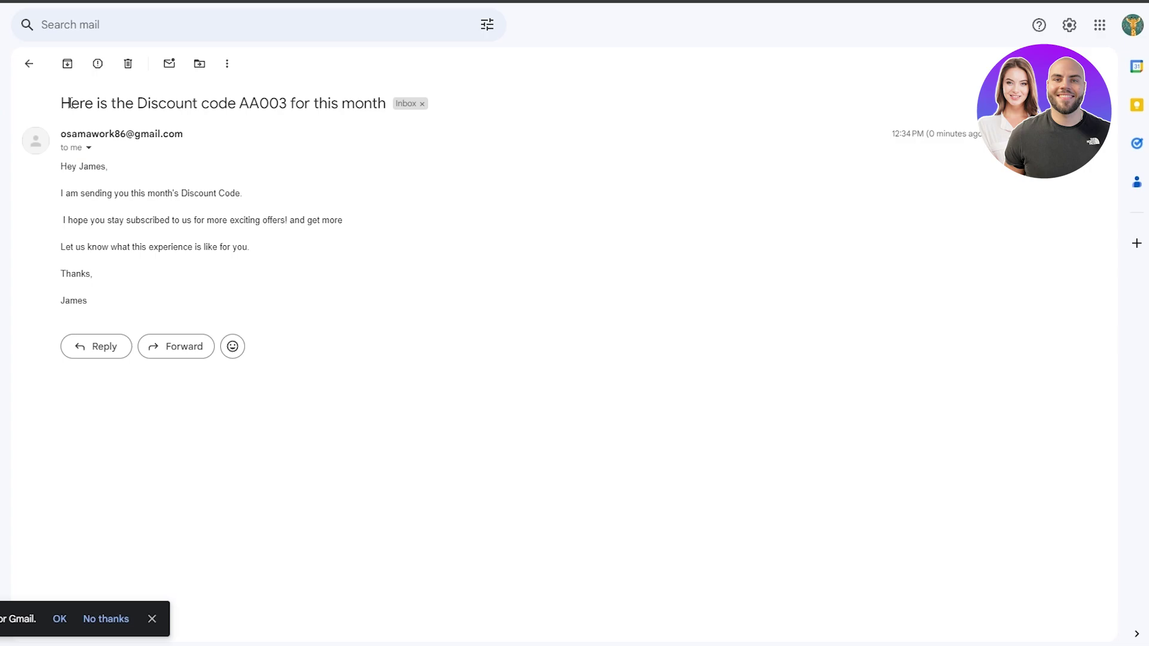
drag(62, 103, 391, 105)
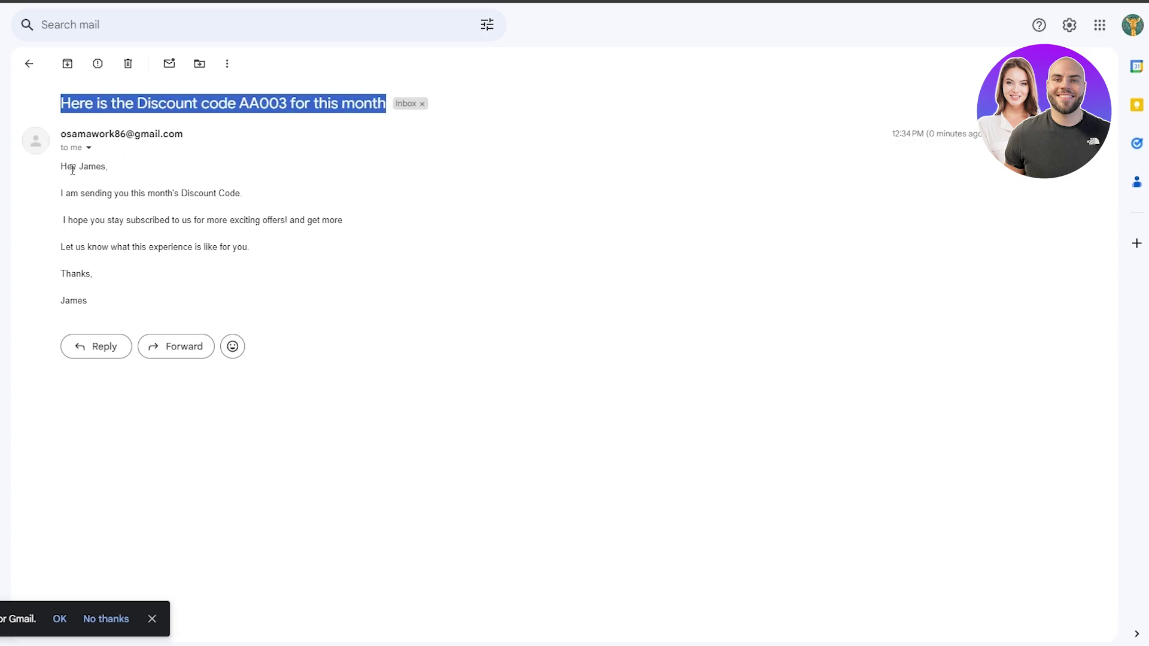
drag(84, 168, 103, 168)
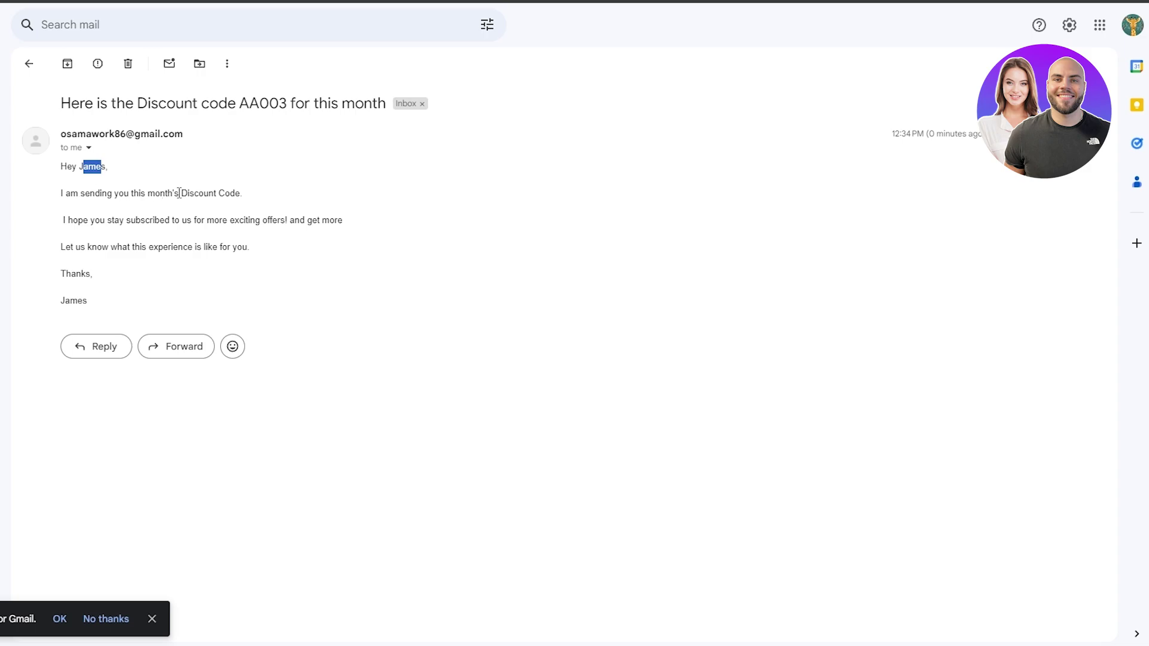
drag(179, 192, 235, 191)
click(272, 197)
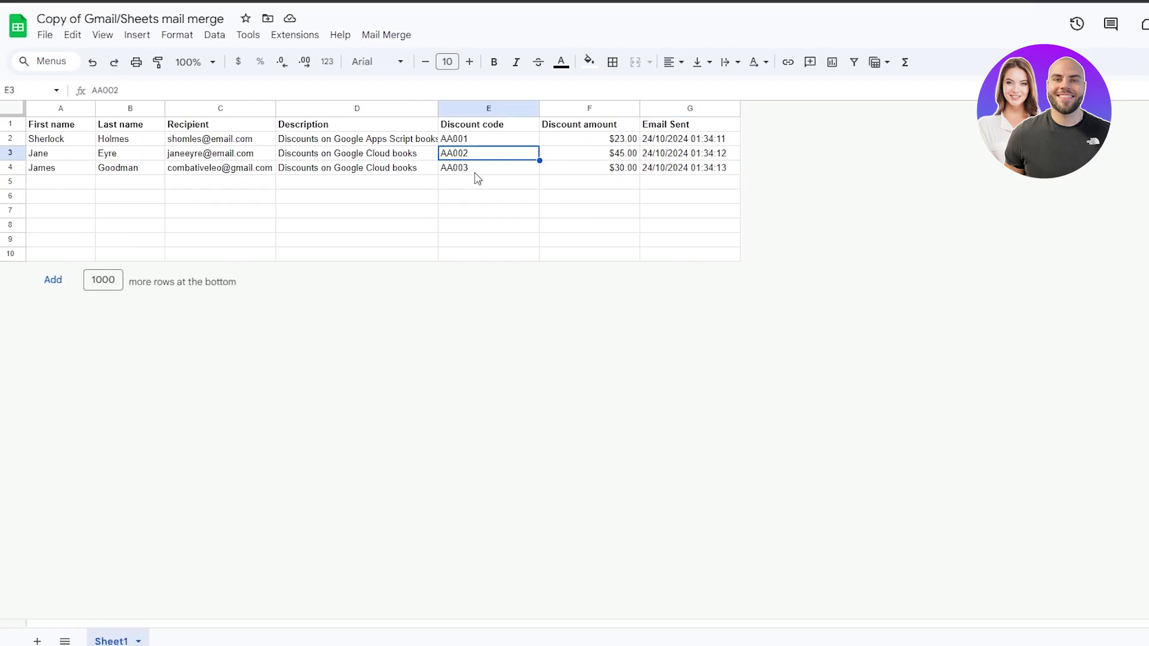
Copy the 'Discount code' column header text from the spreadsheet.
click(476, 170)
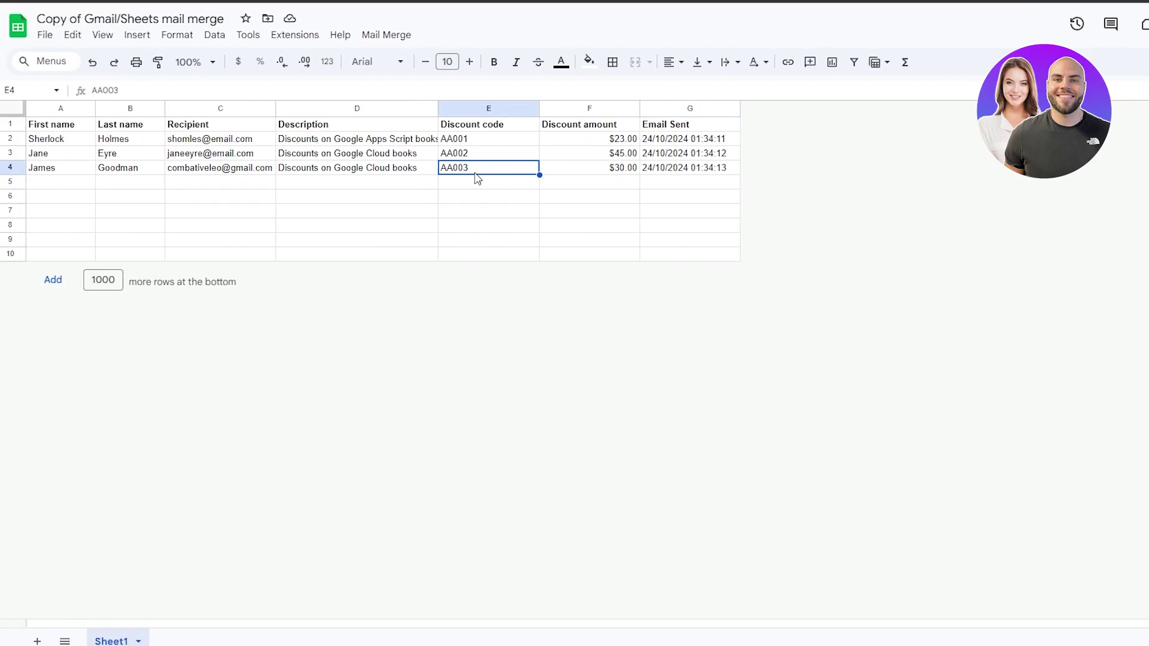
click(505, 127)
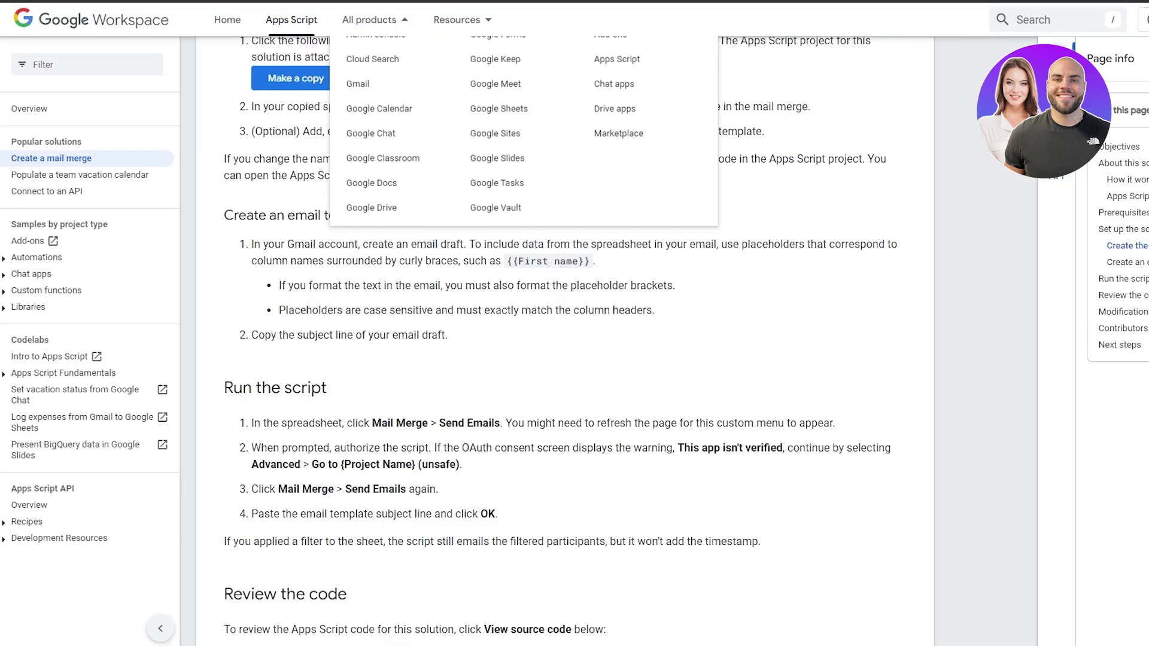
key(ctrl+v)
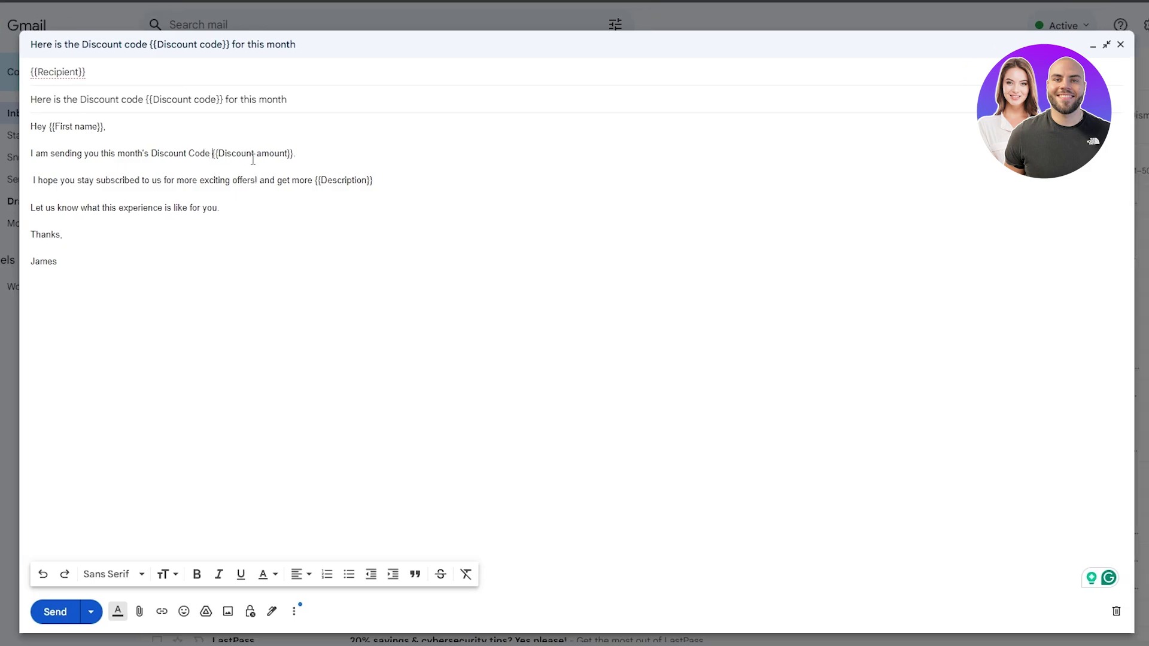
Replace {{Discount amount}} in the draft body with an unbolded {{Discount code}} placeholder.
drag(292, 155, 213, 157)
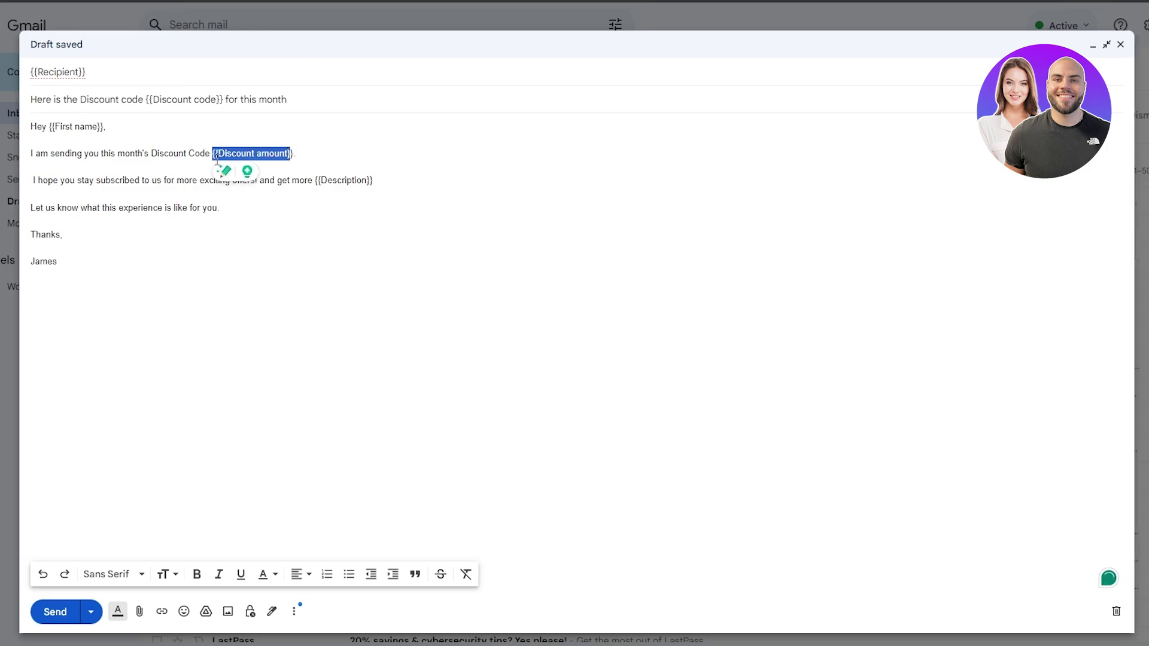
drag(293, 154, 208, 156)
text({{Discount code)
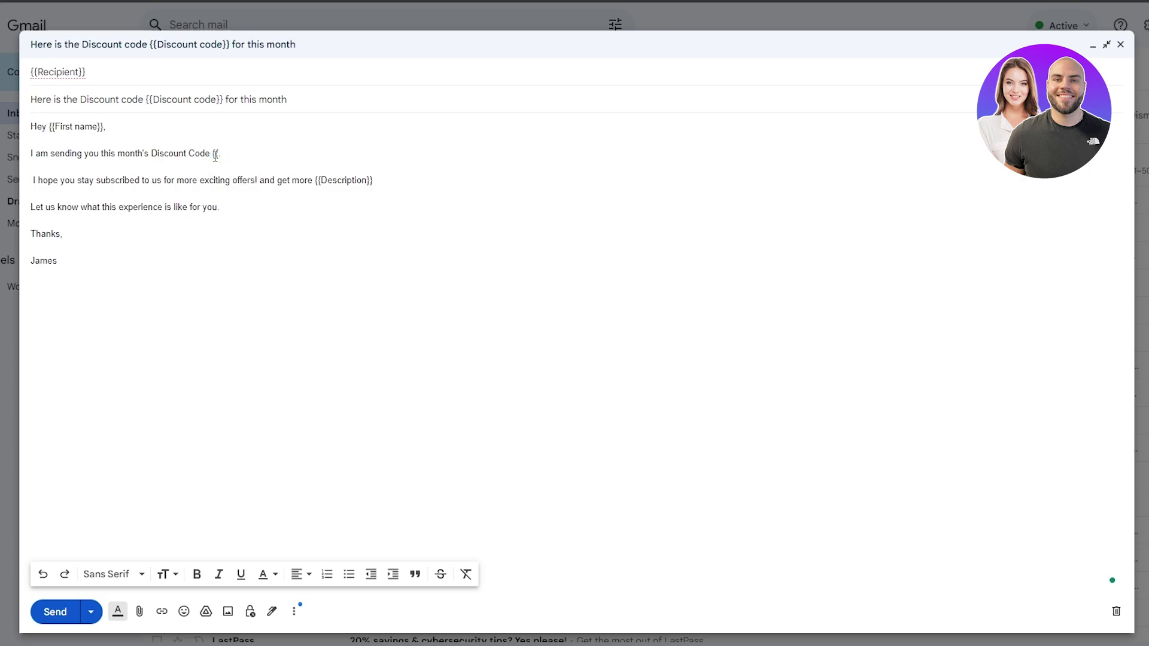
text(}})
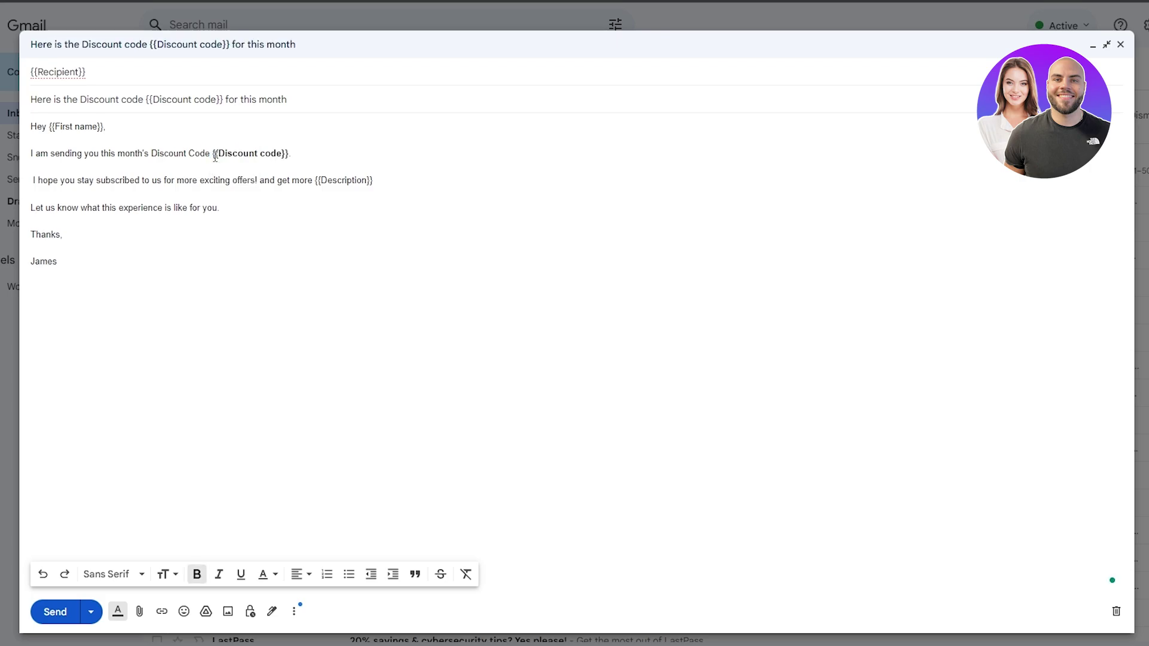
drag(286, 154, 214, 155)
key(ctrl+b)
click(474, 251)
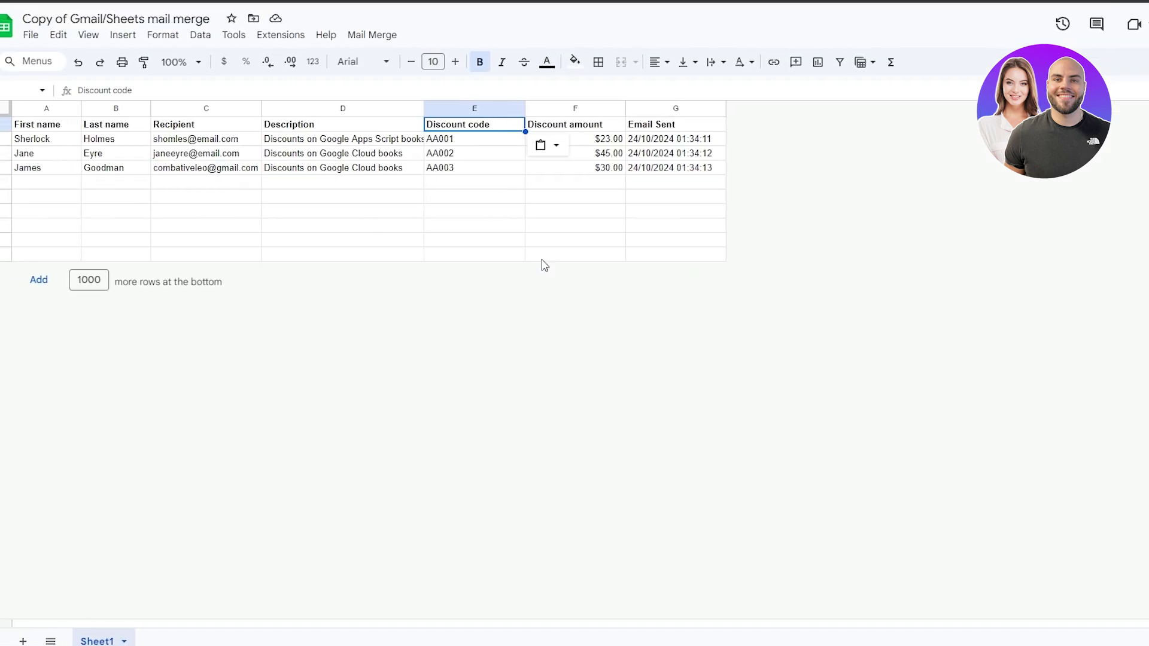
click(489, 255)
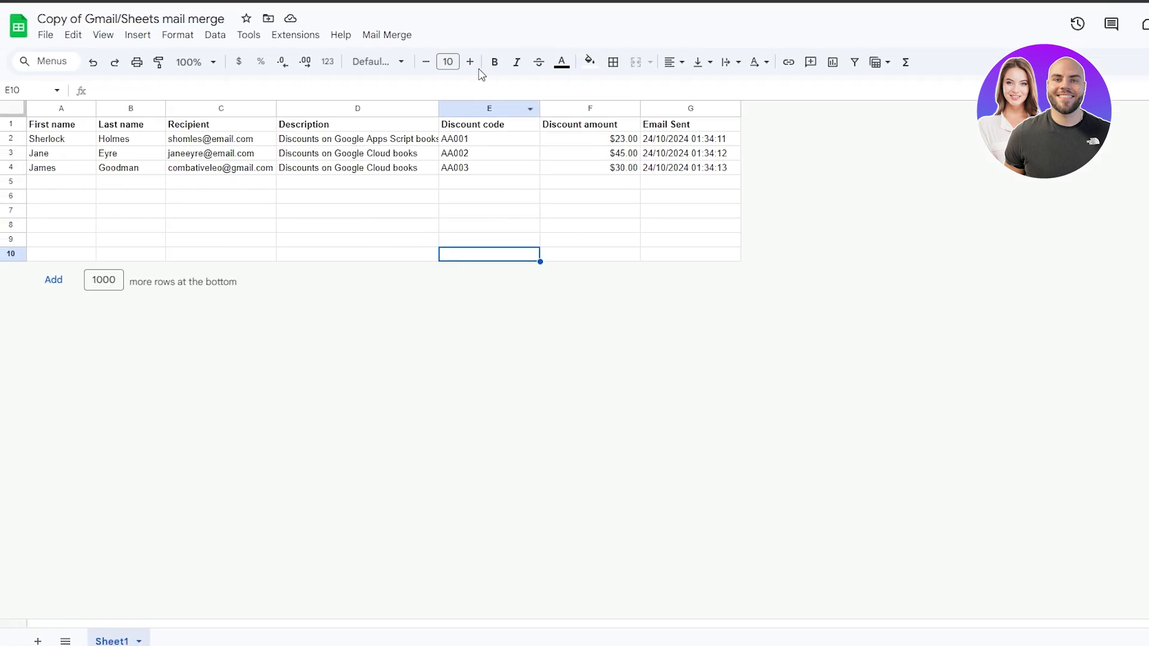
Rerun Mail Merge > Send Emails with the pasted draft subject line, then check Gmail.
click(400, 35)
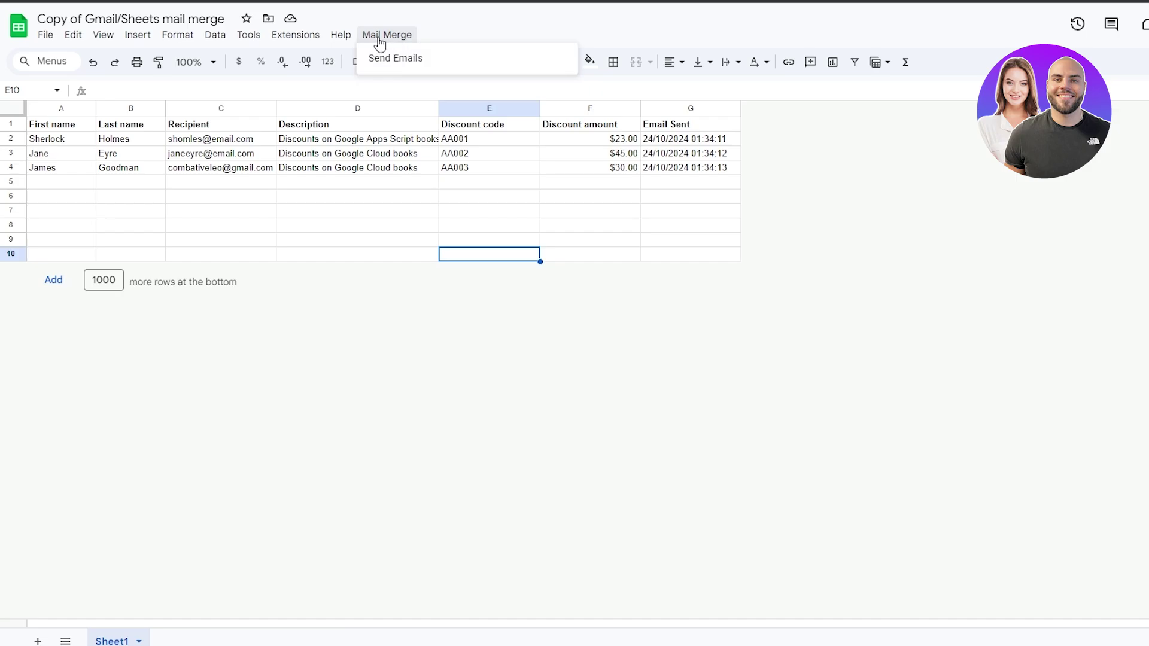
click(392, 59)
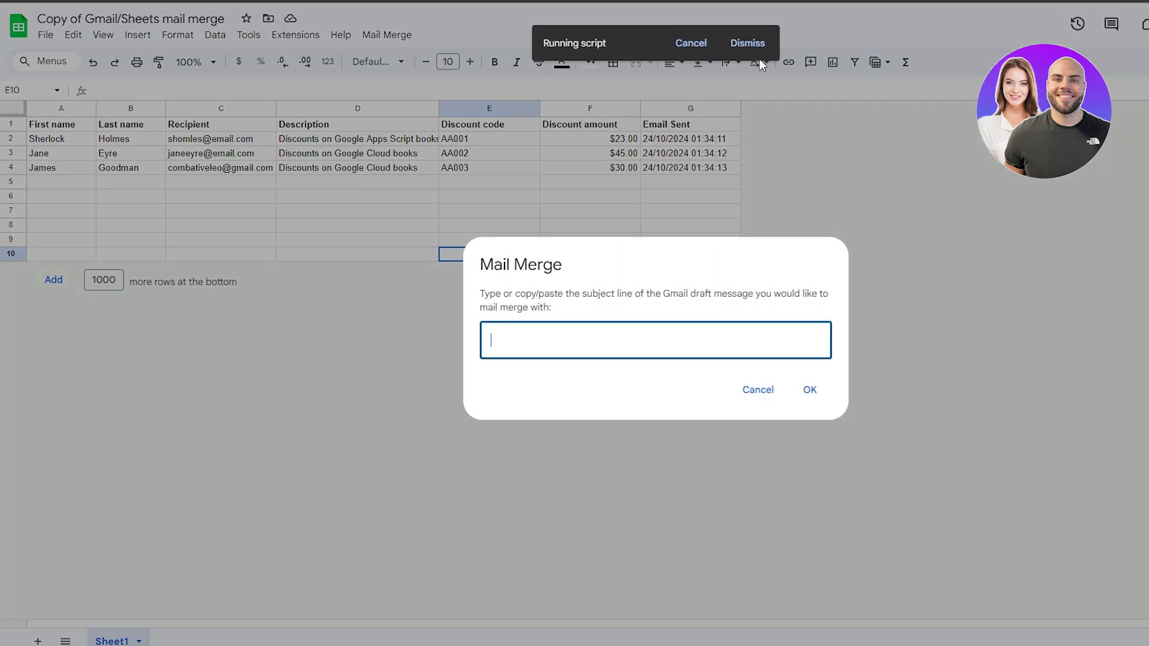
text(Here is the Discount code {{Discount code}} for this month)
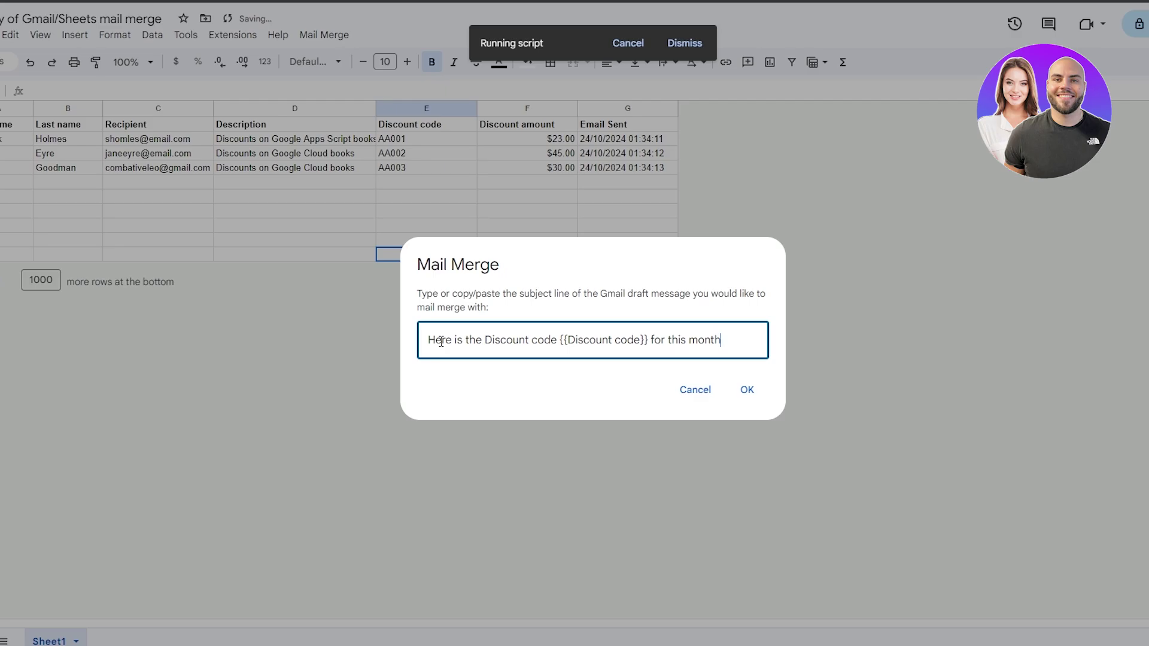
click(746, 390)
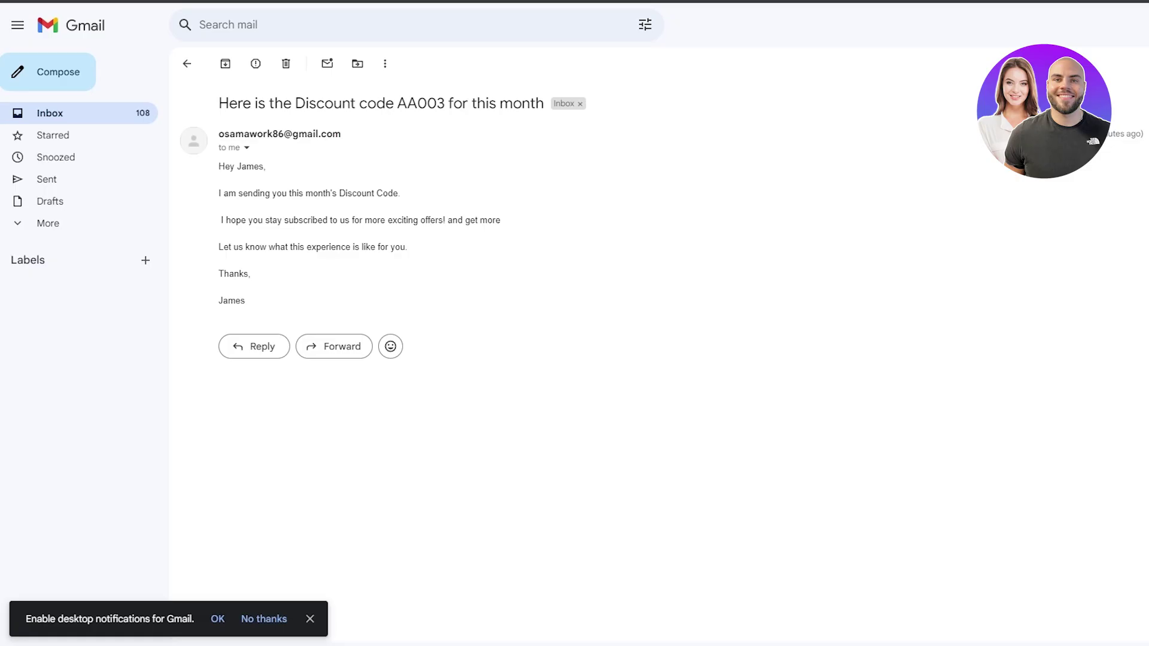
click(185, 61)
click(253, 62)
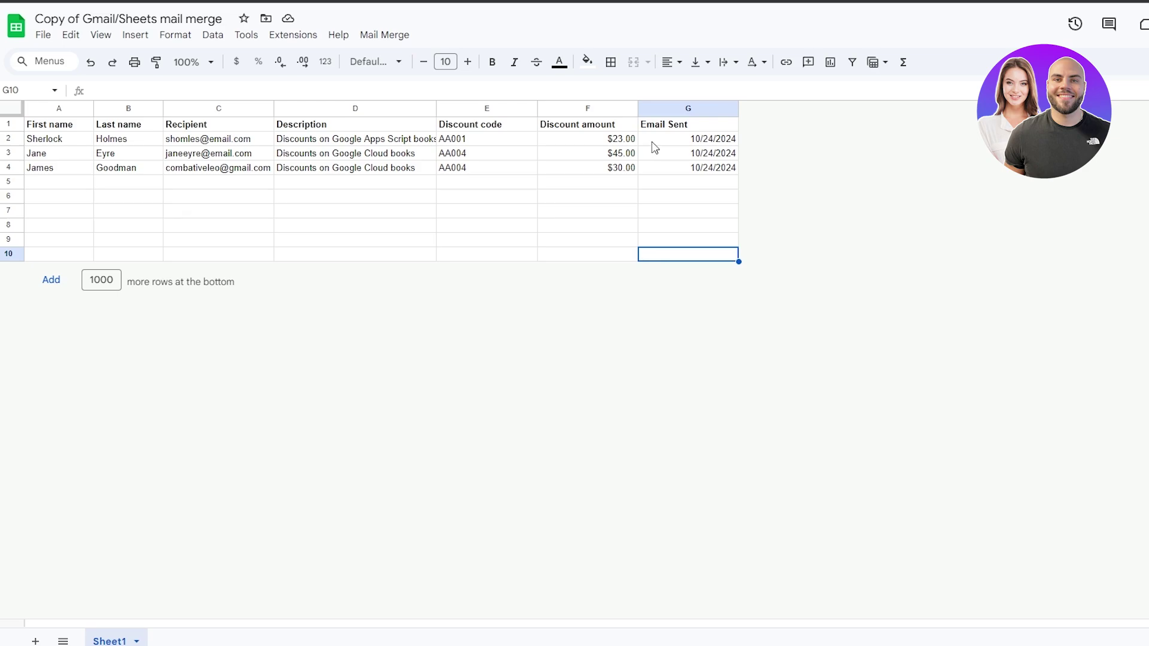
click(688, 211)
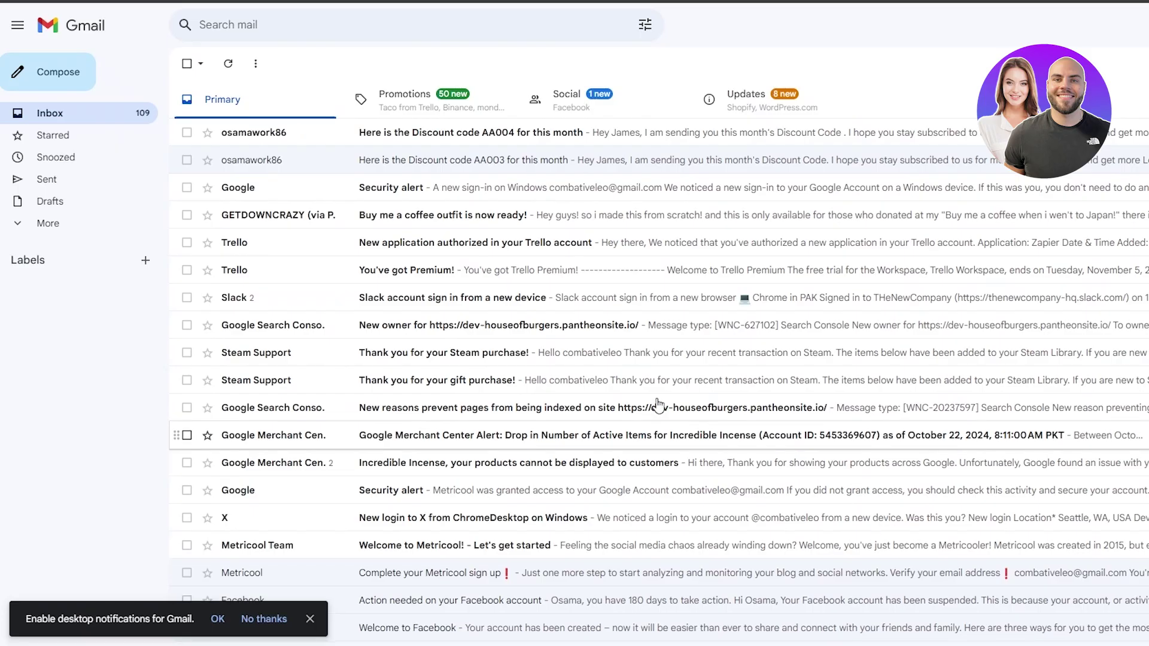
Open the AA004 email and check the code in its subject and body.
click(502, 140)
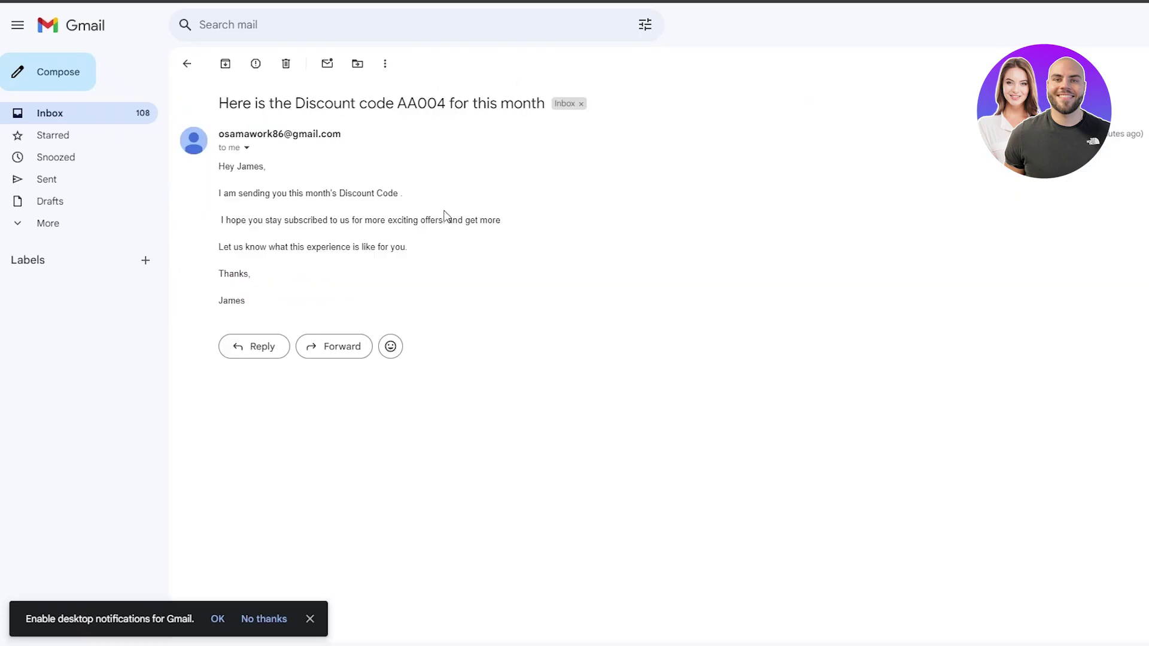
drag(397, 95, 463, 103)
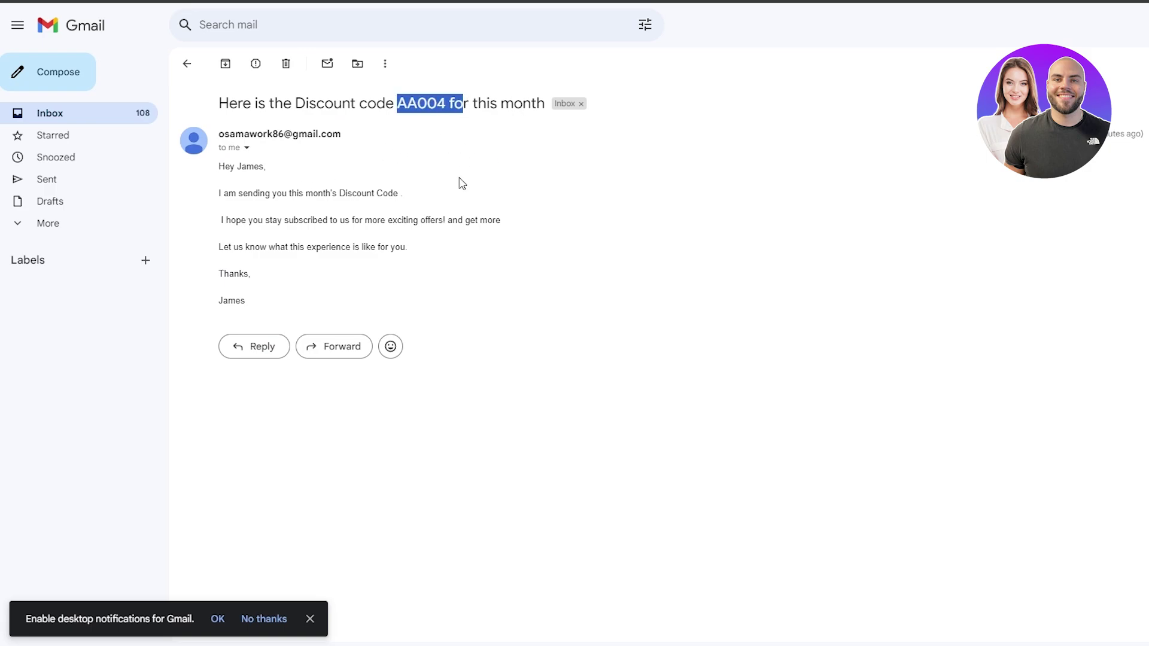
click(461, 214)
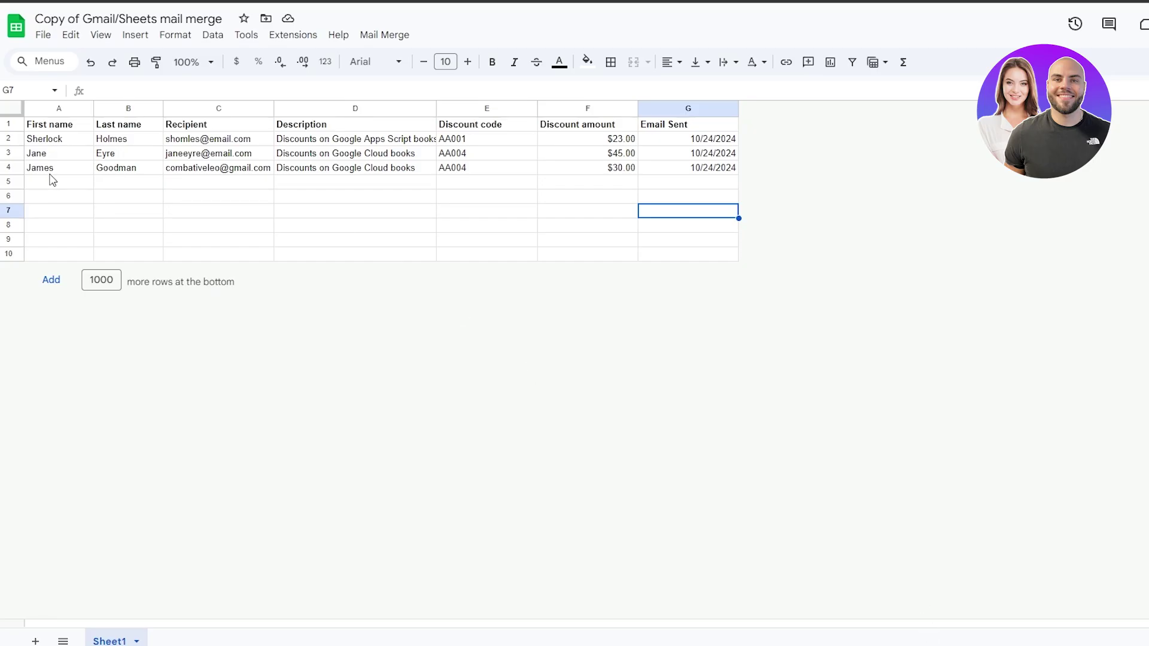
click(75, 183)
key(shift+Down)
key(shift+Down)
click(139, 172)
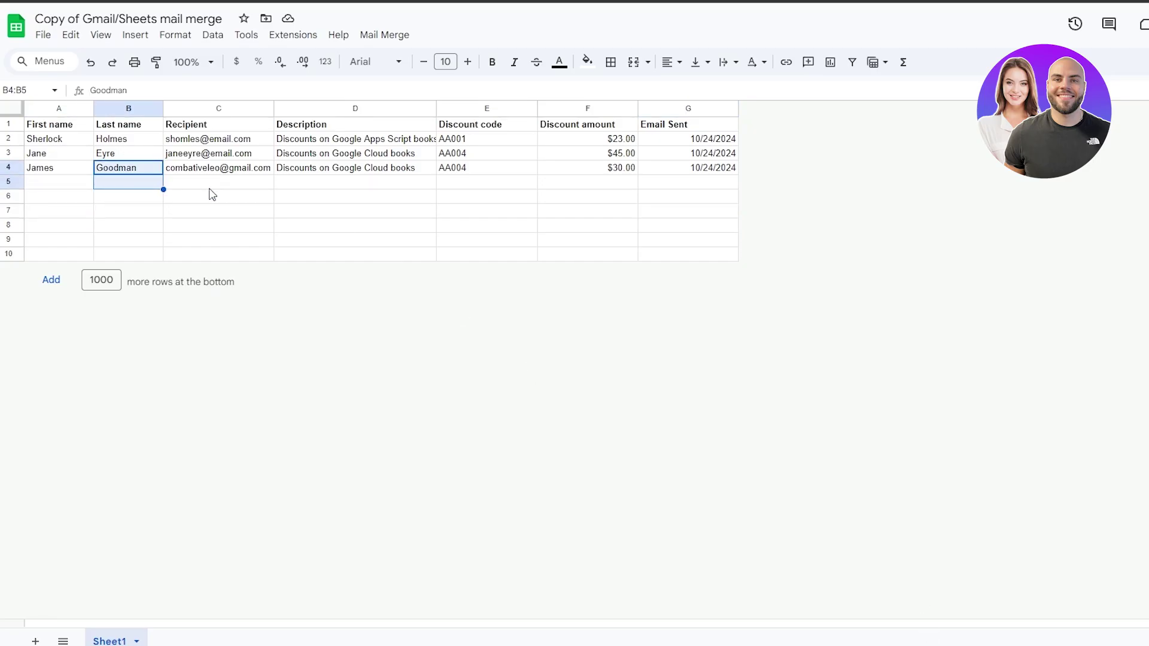
drag(230, 183, 230, 271)
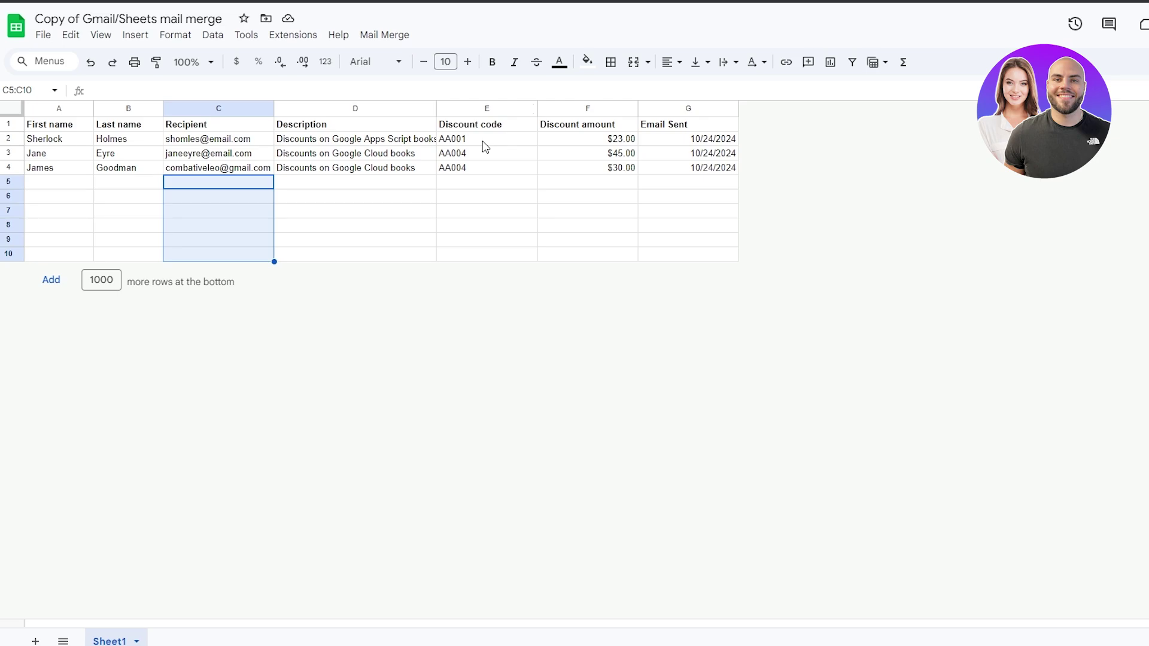
click(468, 126)
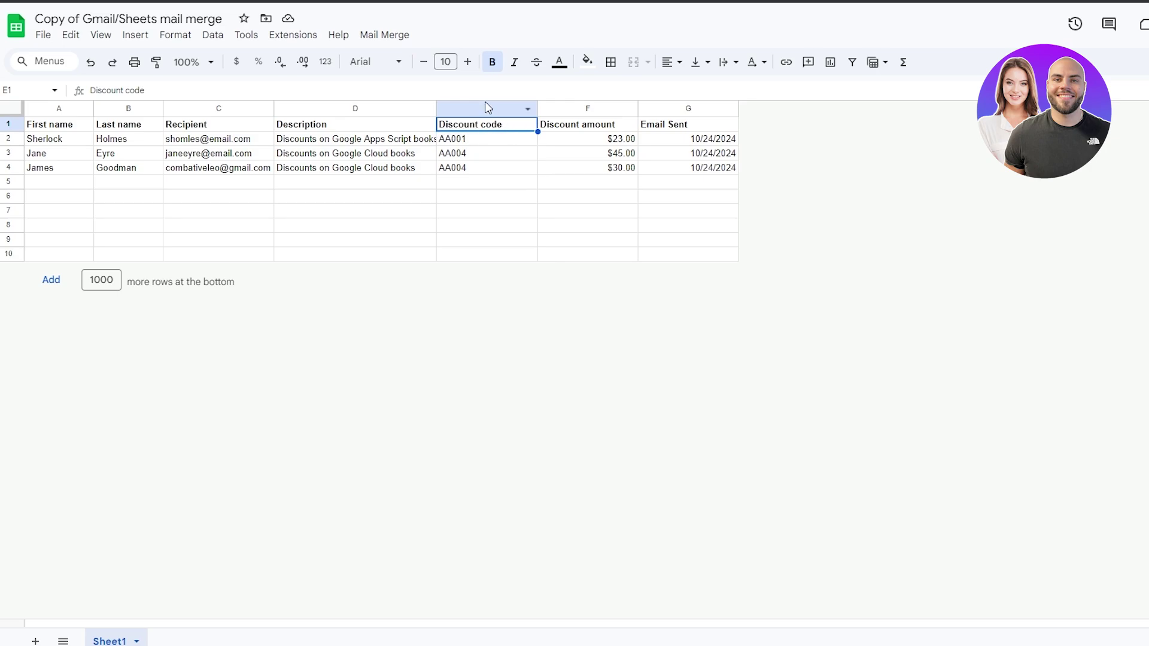
click(553, 131)
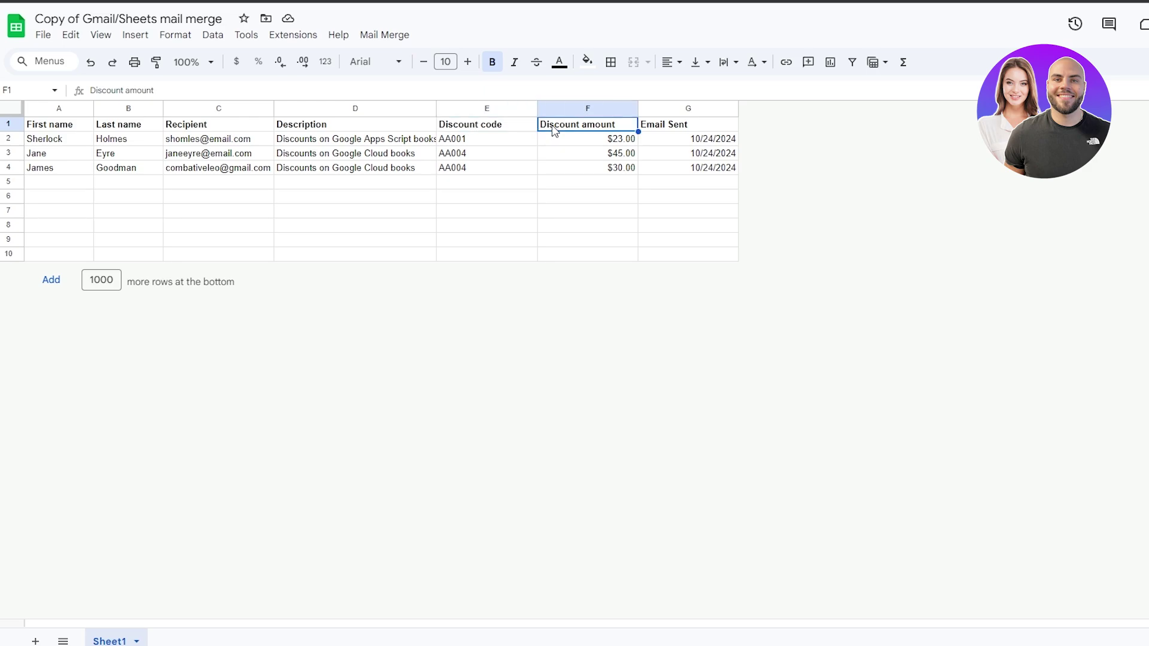